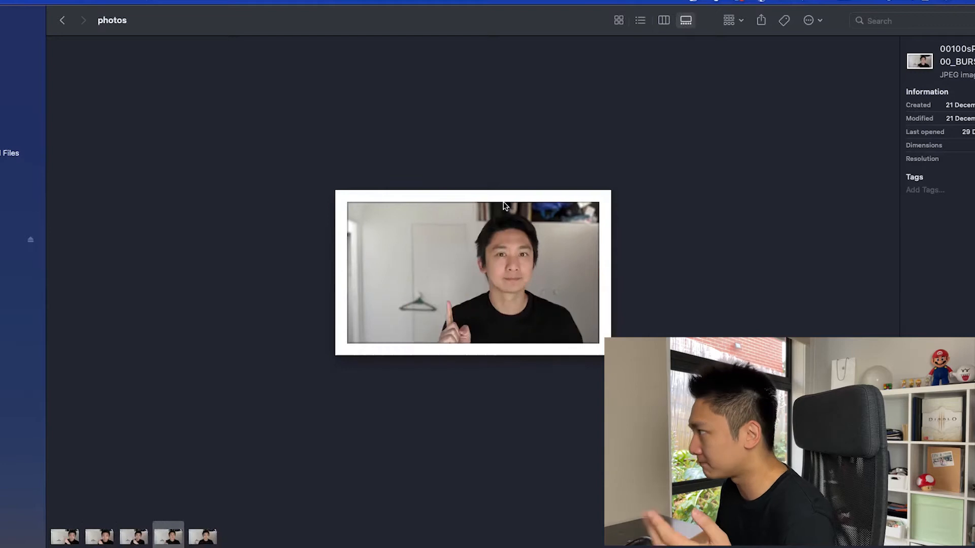
key("Left")
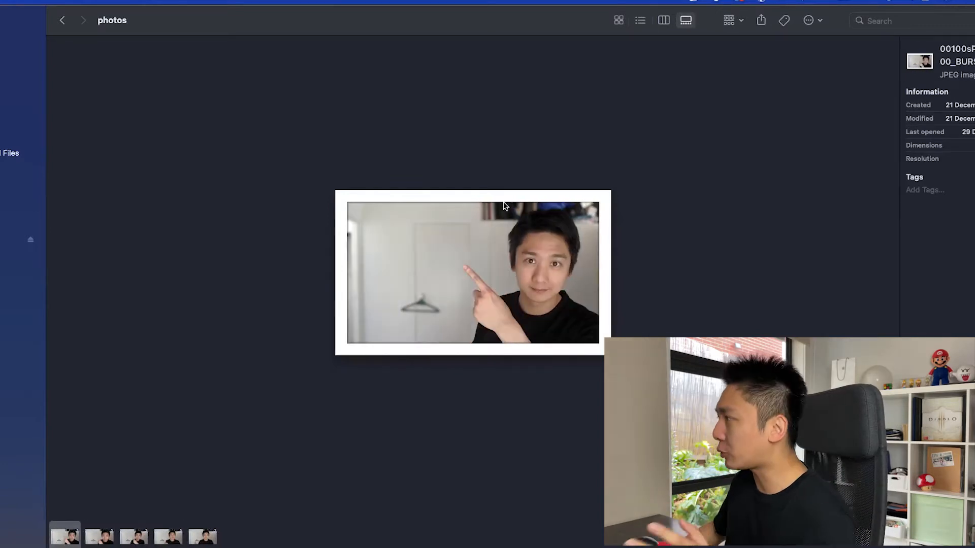
Step: Compare the five burst portraits in the photos folder and select the third one
key("Right")
key("Right")
key("Right")
key("Right")
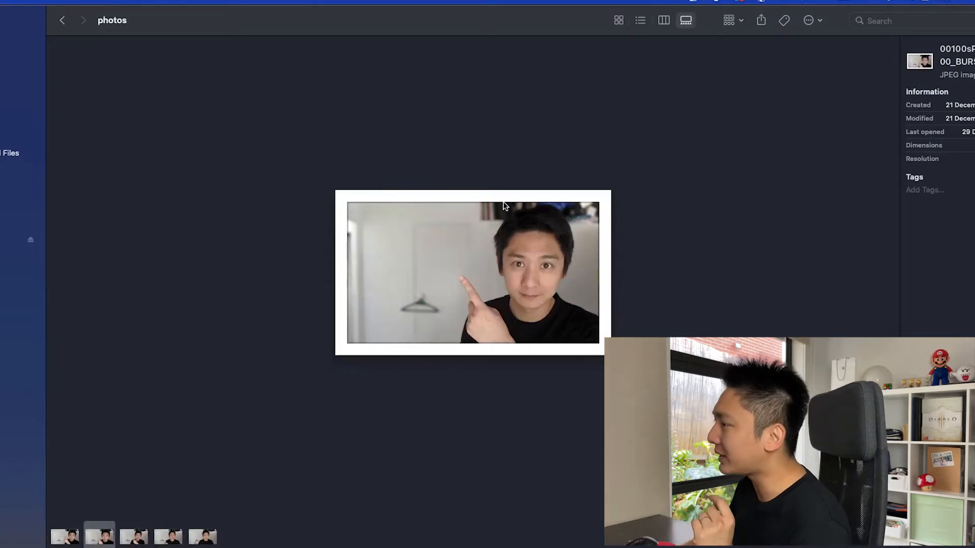
key("Left")
key("Left")
key("Left")
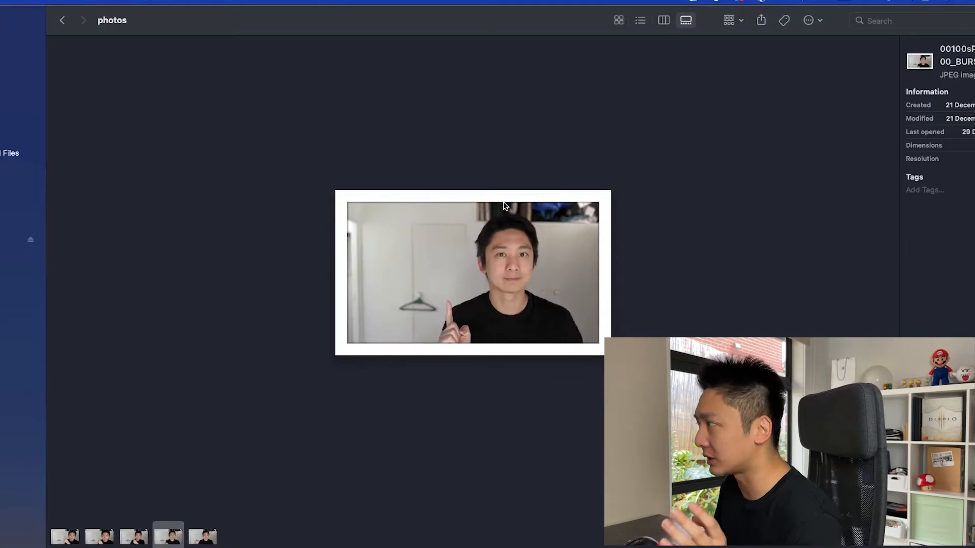
key("Right")
key("Right")
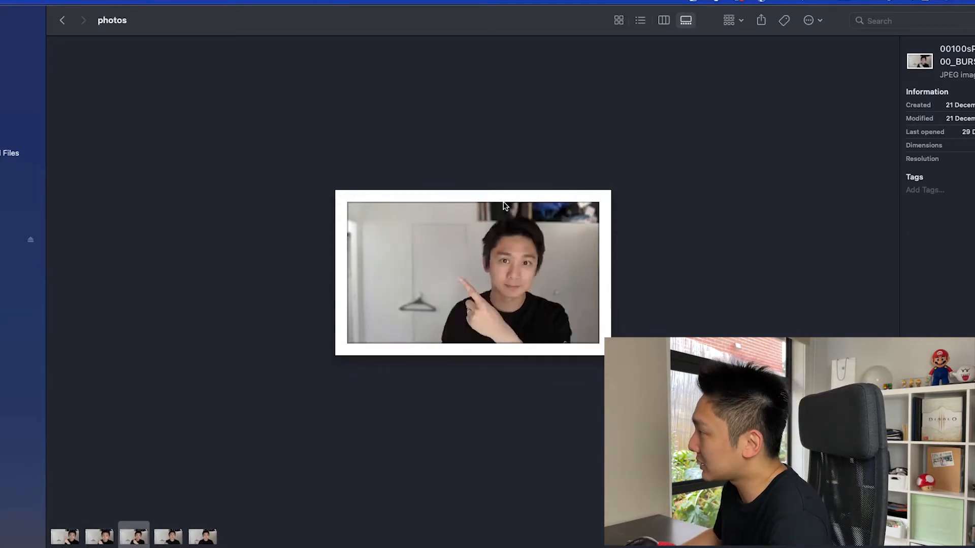
key("Left")
key("Left")
key("Left")
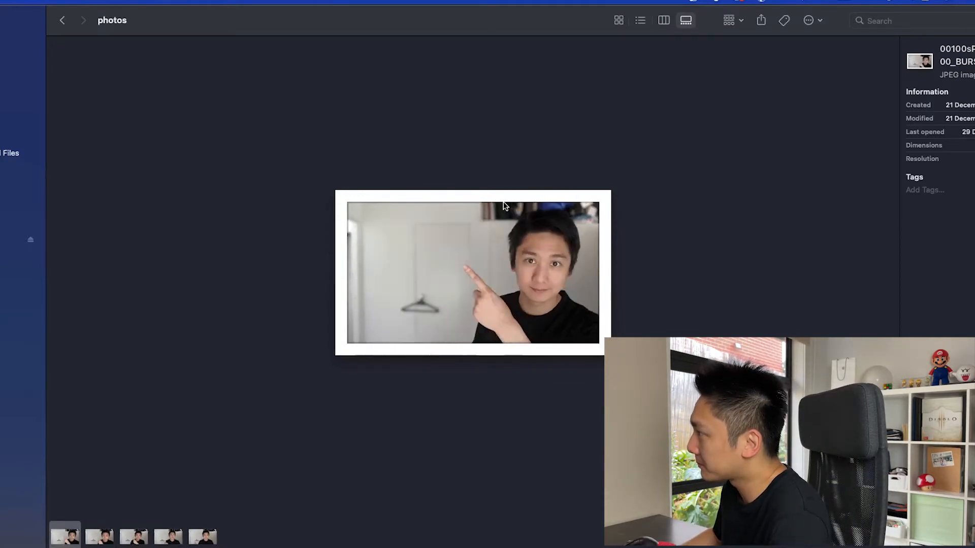
key("Right")
key("Right")
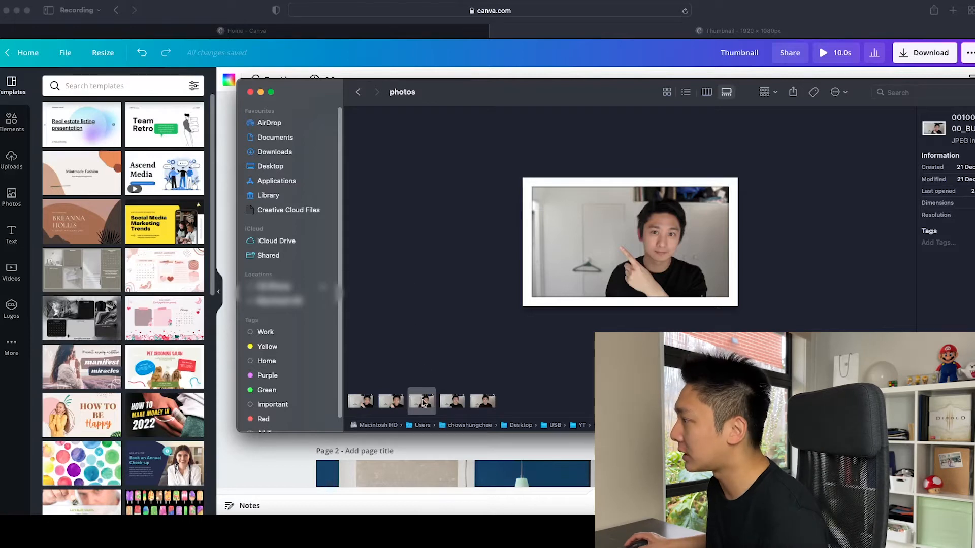
Step: Upload the selected portrait to Canva and fill the blank page 1 with it
left_click_drag(363, 325, 151, 229)
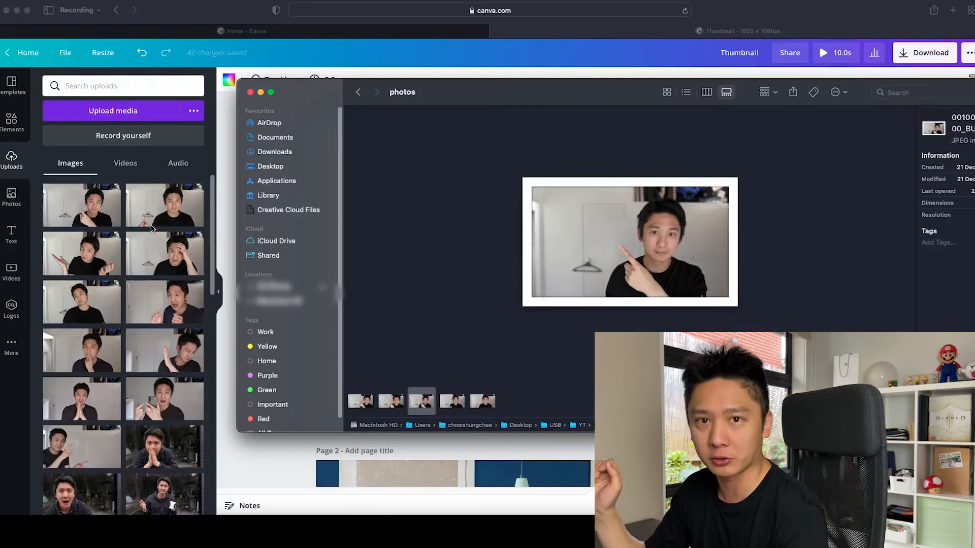
left_click(80, 213)
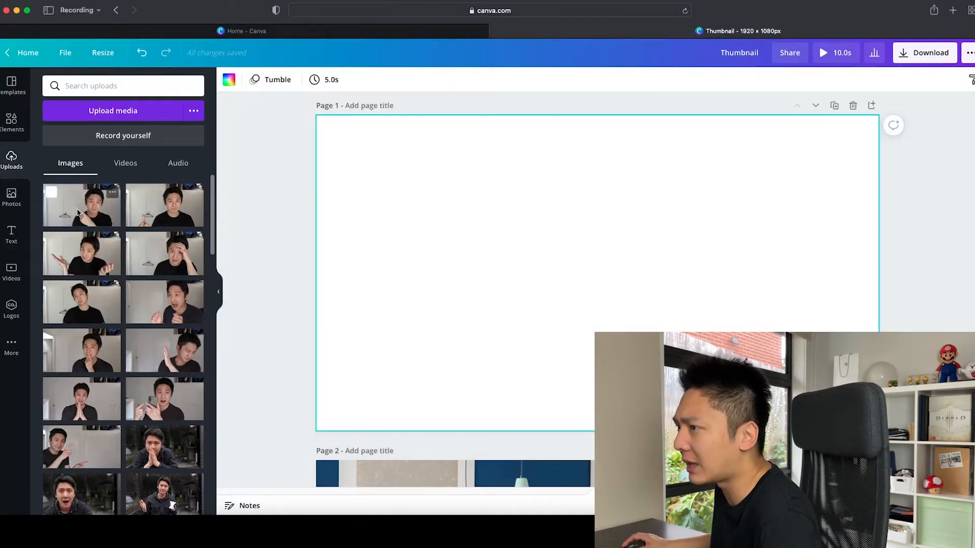
left_click_drag(78, 212, 334, 234)
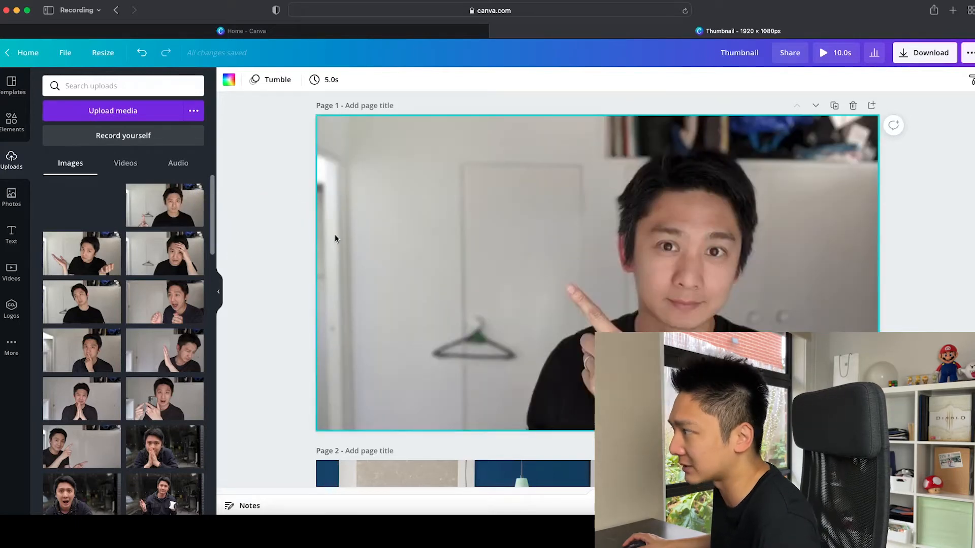
Step: Remove the background from the portrait on page 1 with Background Remover
left_click(268, 81)
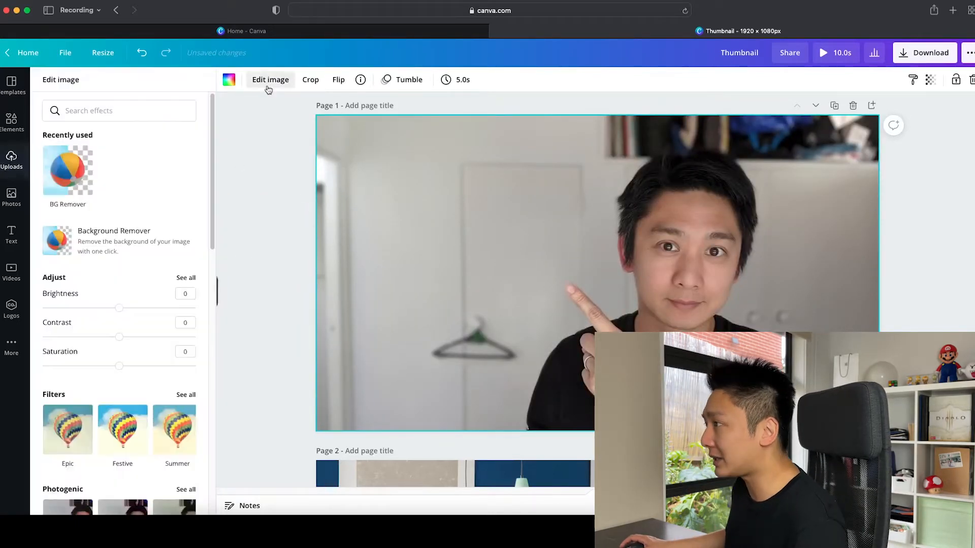
left_click(128, 256)
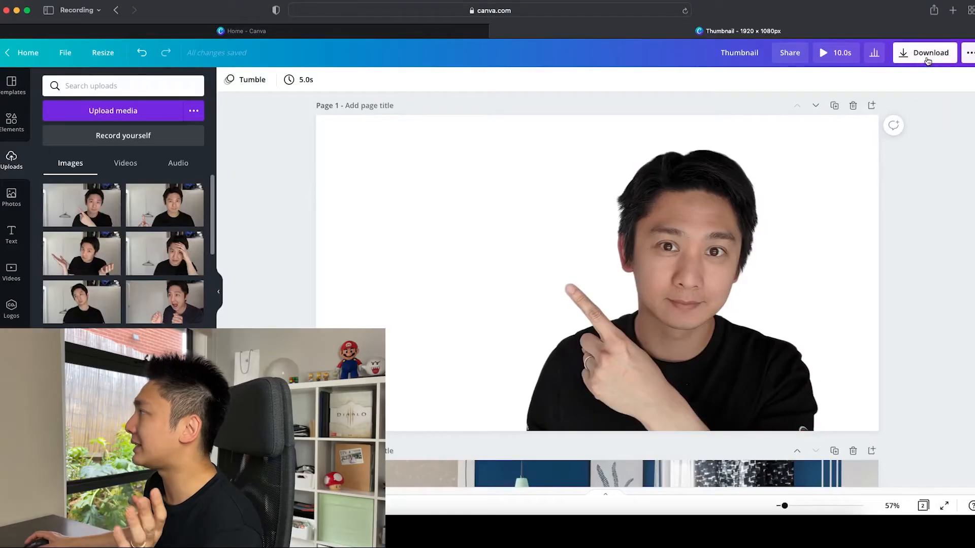
Step: Download only page 1 as a PNG with a transparent background
left_click(927, 60)
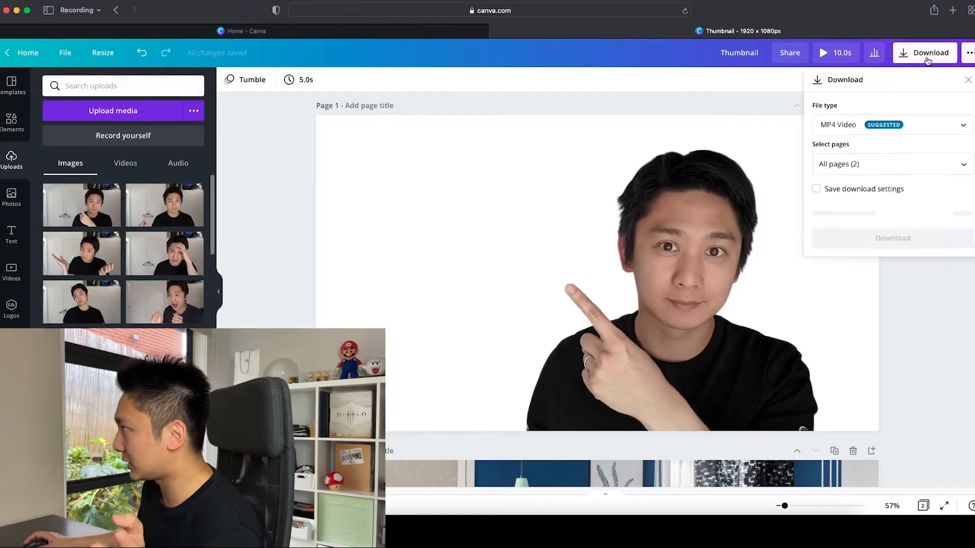
left_click(870, 124)
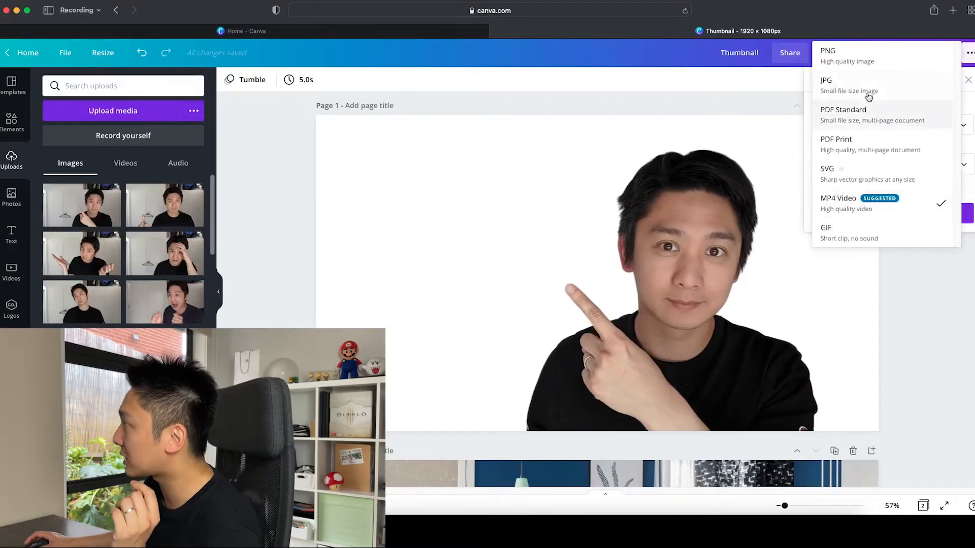
left_click(876, 61)
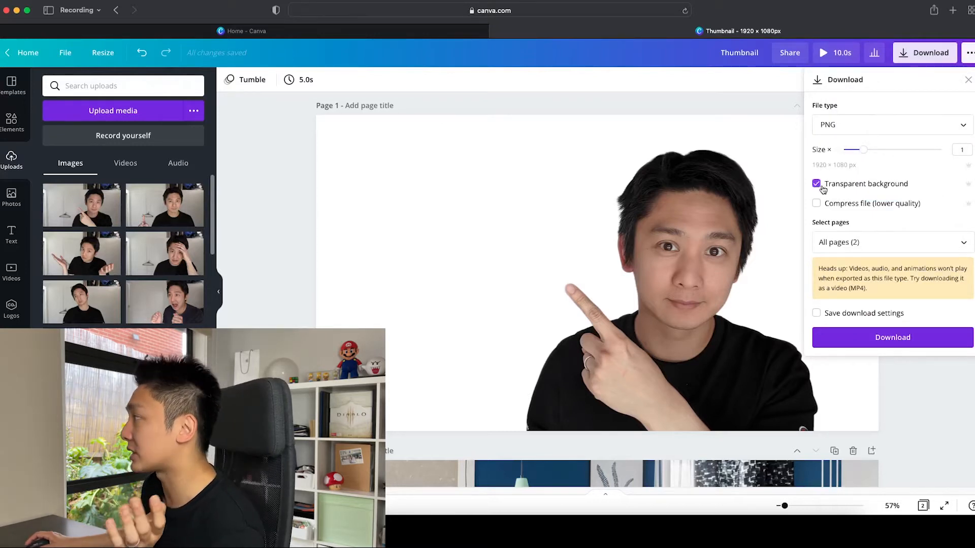
left_click(836, 235)
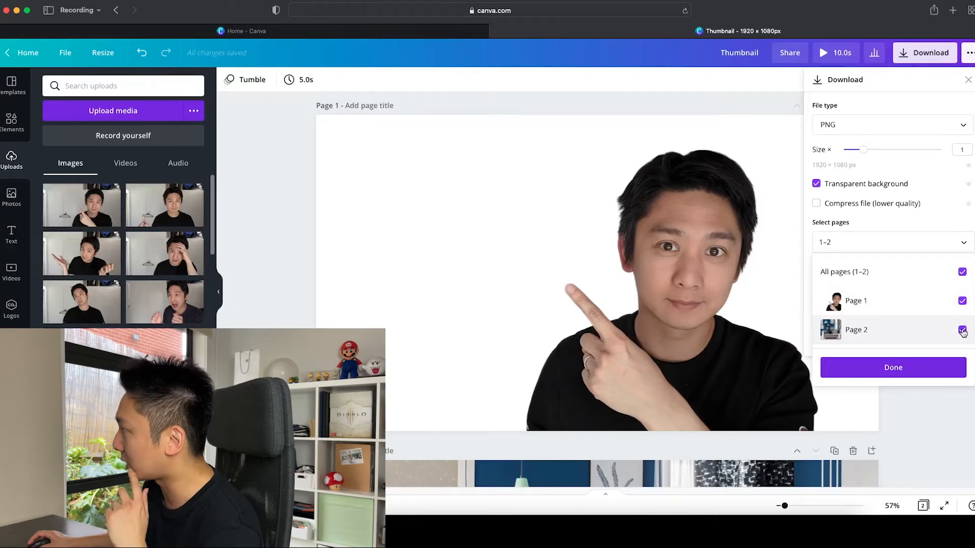
left_click(906, 372)
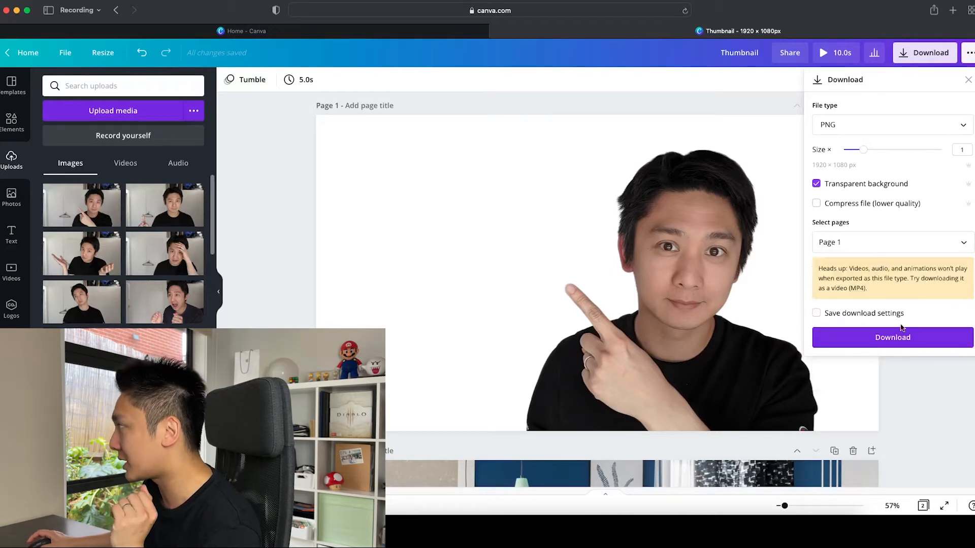
left_click(905, 341)
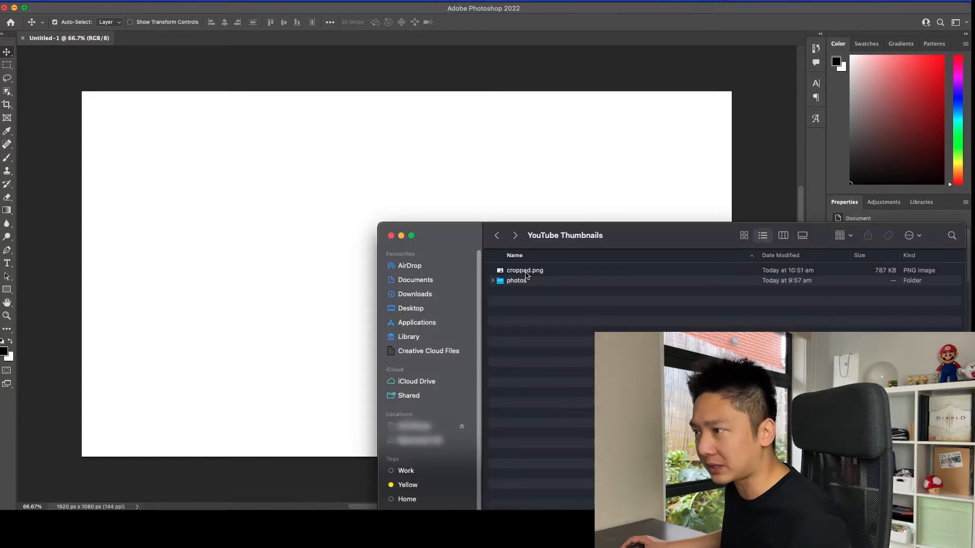
Step: Switch to Photoshop and place cropped.png from the YouTube Thumbnails folder so that it fills the Untitled-1 canvas
left_click_drag(525, 275, 254, 272)
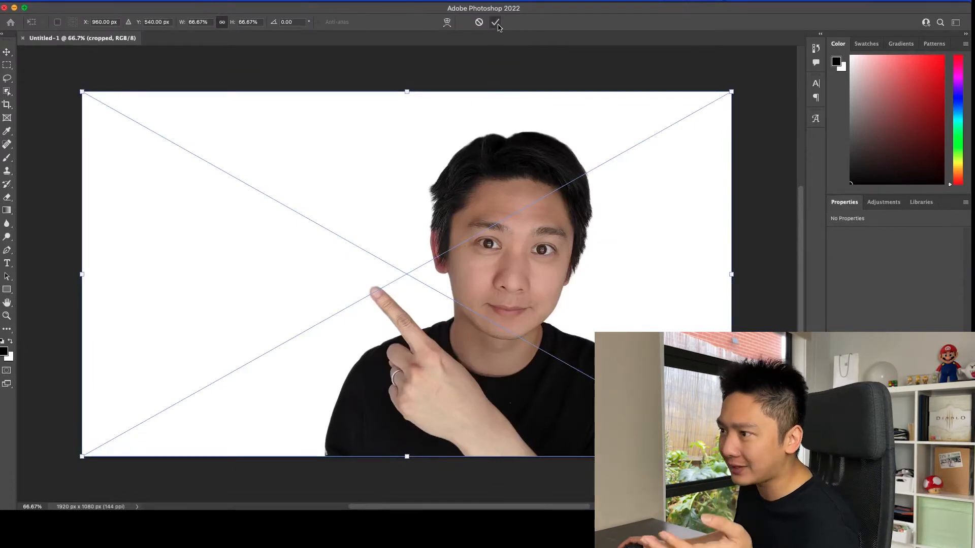
left_click(496, 22)
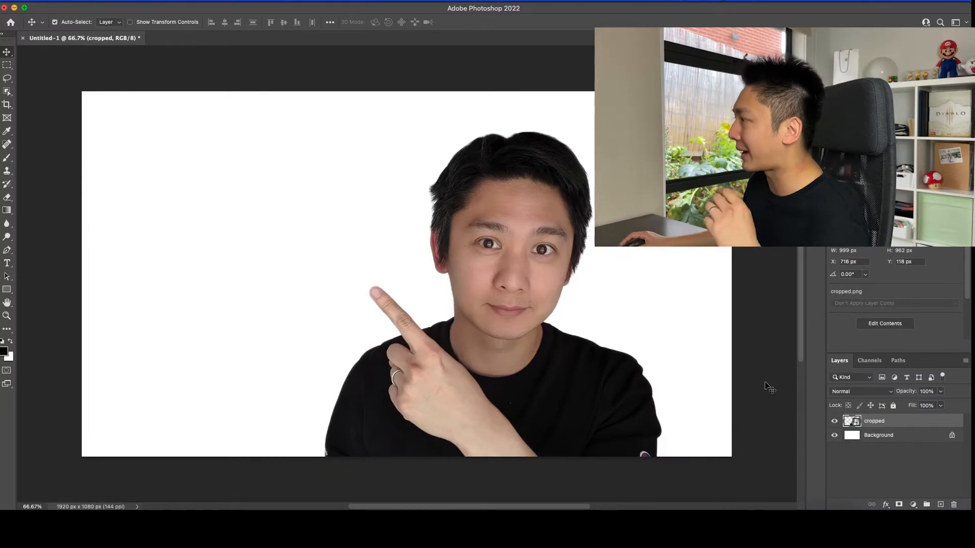
Step: Set up the Gradient tool on the Background layer and load the Blue_20 preset from the Blues group
left_click(112, 314)
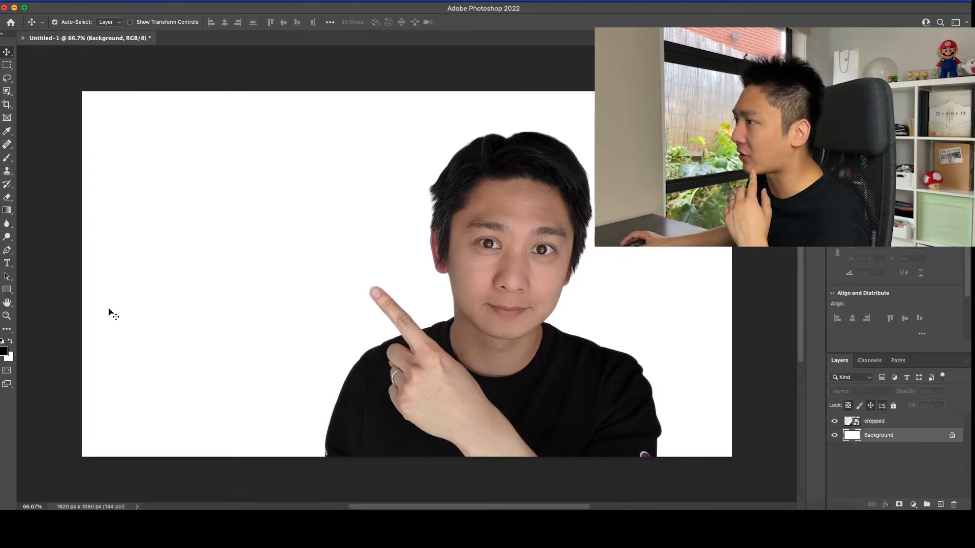
left_click(7, 210)
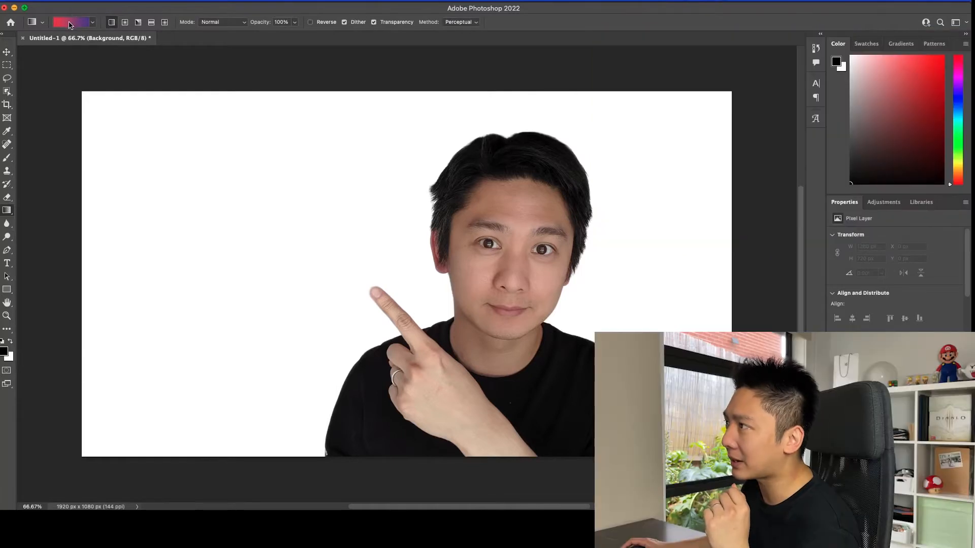
left_click(70, 23)
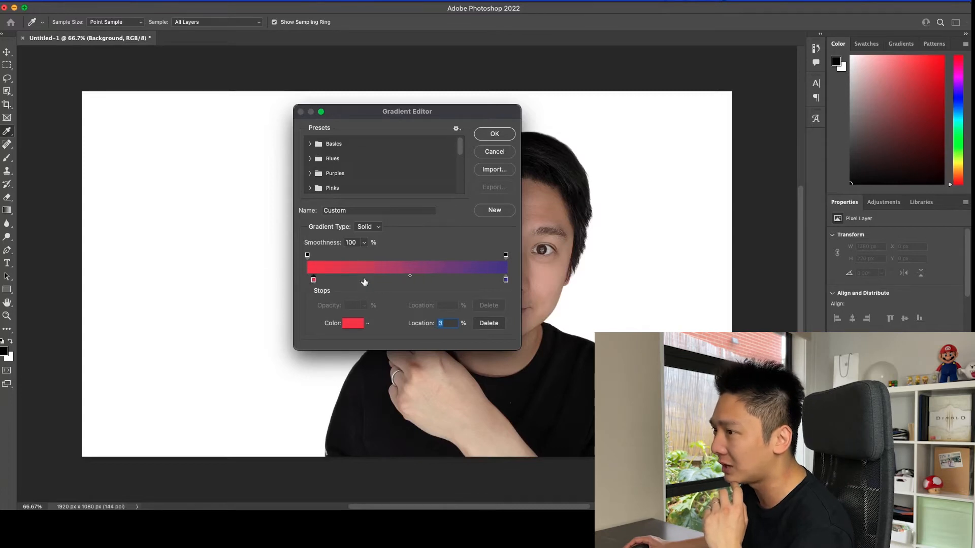
left_click_drag(364, 282, 385, 283)
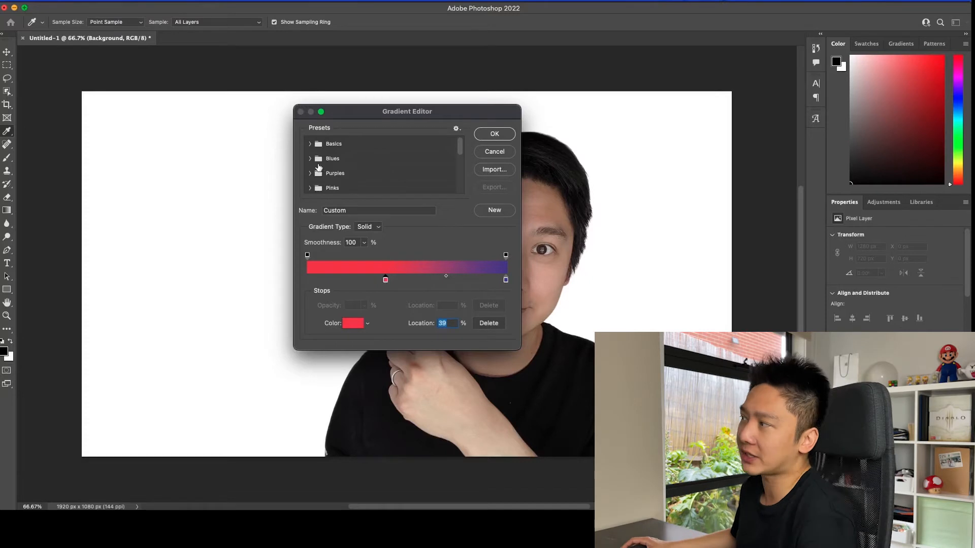
left_click(310, 159)
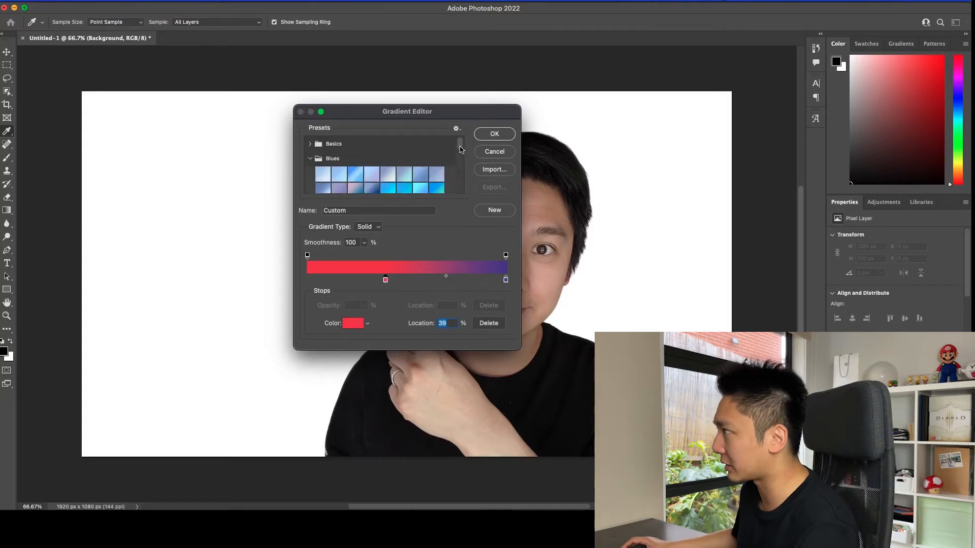
scroll(413, 174, "down", 3)
left_click(374, 173)
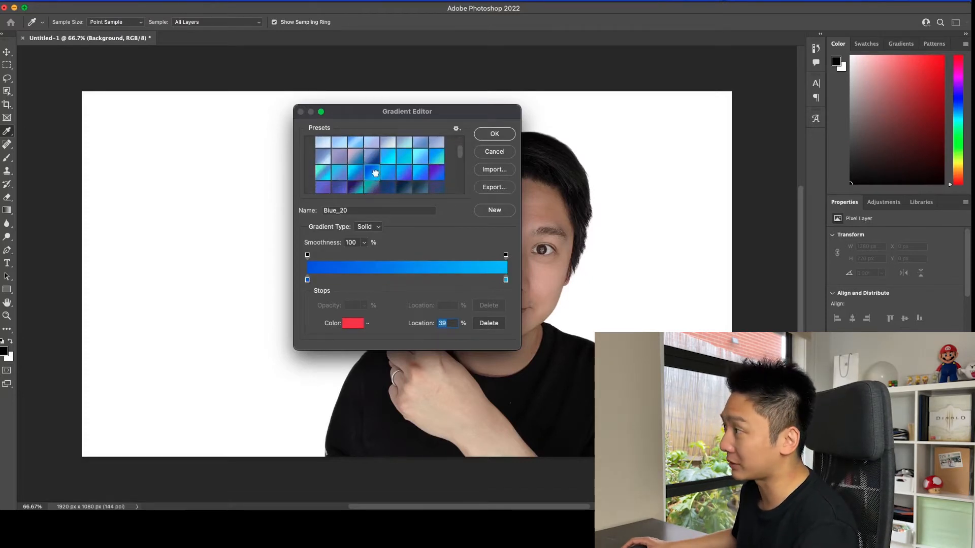
Step: Move the gradient's light blue color stop from its end to just past the middle
left_click(506, 280)
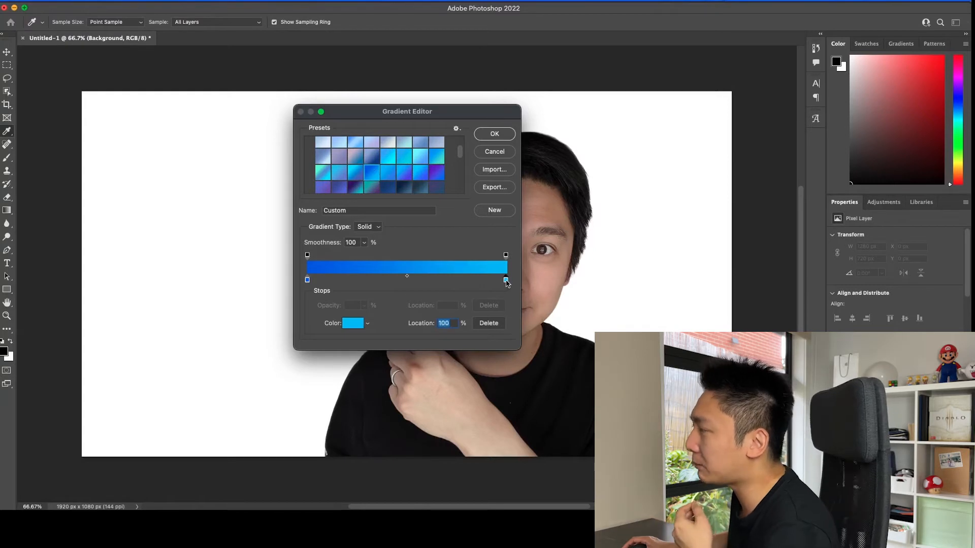
left_click_drag(499, 282, 424, 285)
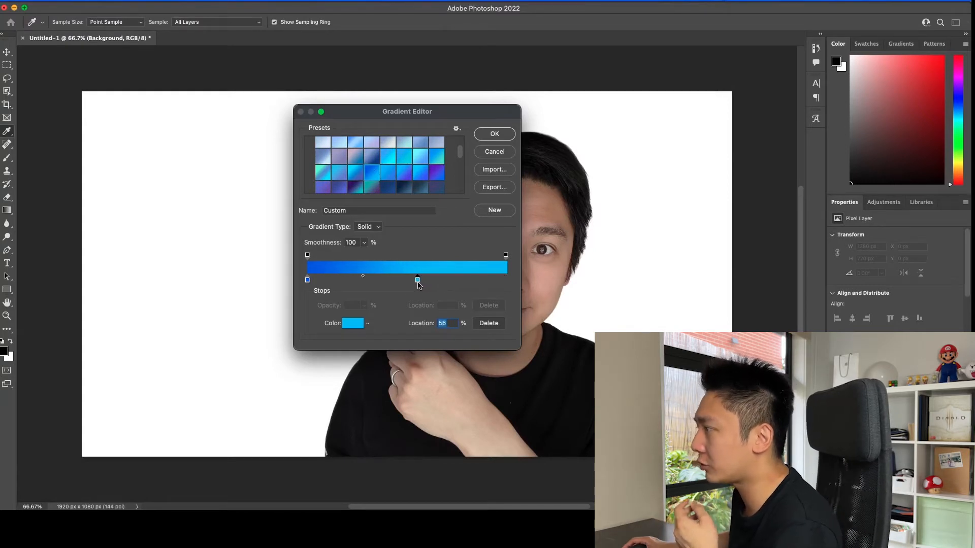
left_click_drag(420, 281, 415, 281)
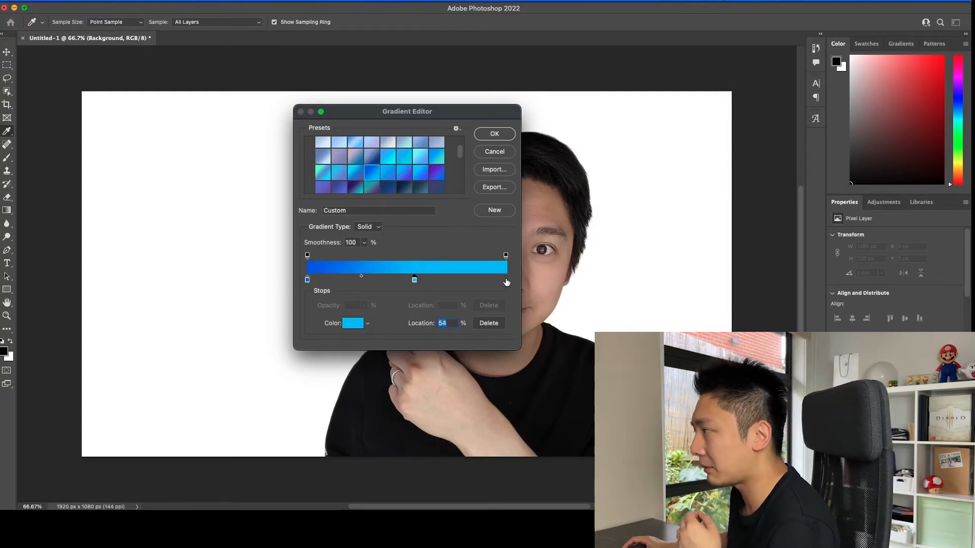
Step: Set the color stop at 100% to white (ffffff) and accept the custom gradient
left_click(349, 325)
mouse_move(171, 133)
left_mouse_down()
mouse_move(135, 100)
mouse_move(109, 34)
left_mouse_up()
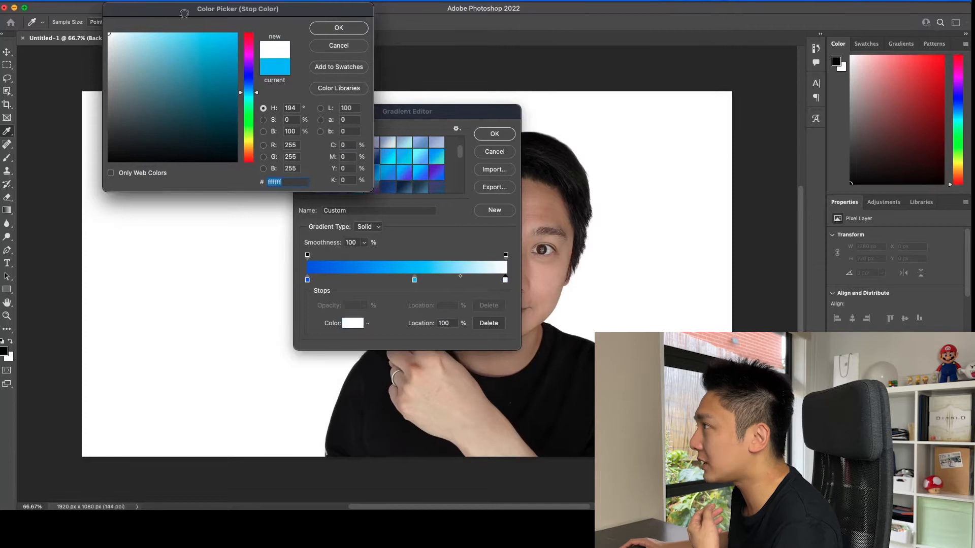
left_click(349, 29)
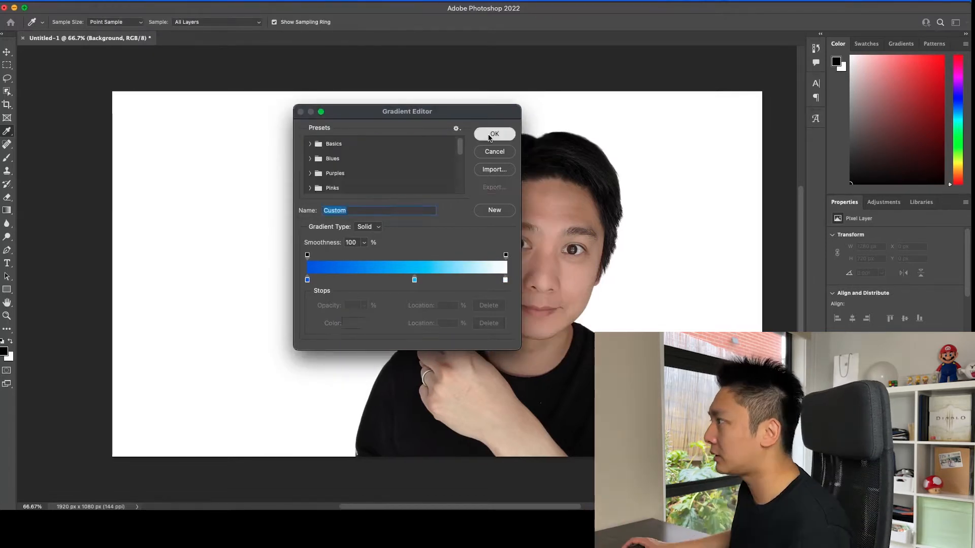
left_click(491, 135)
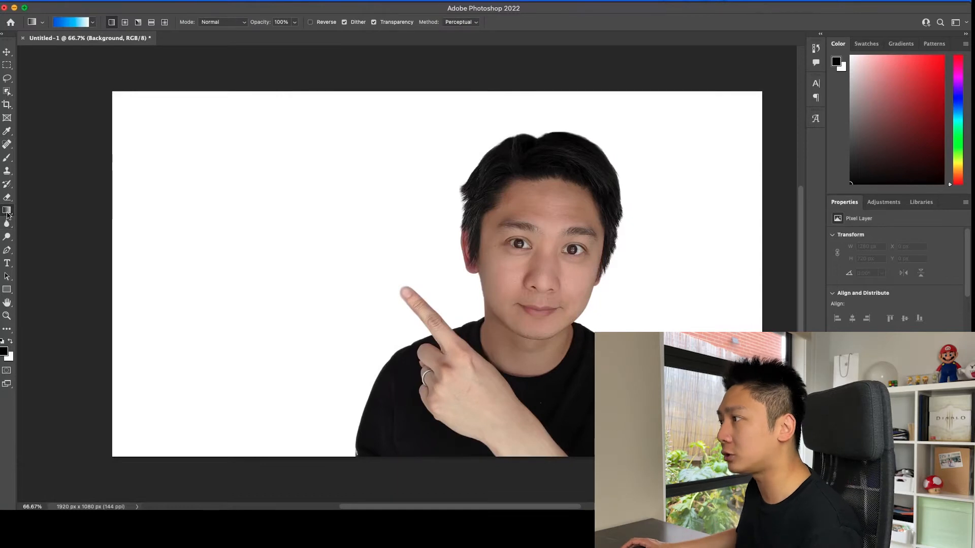
Step: Try a linear gradient across the Background layer and radial gradients centred behind the subject
left_click_drag(190, 286, 698, 210)
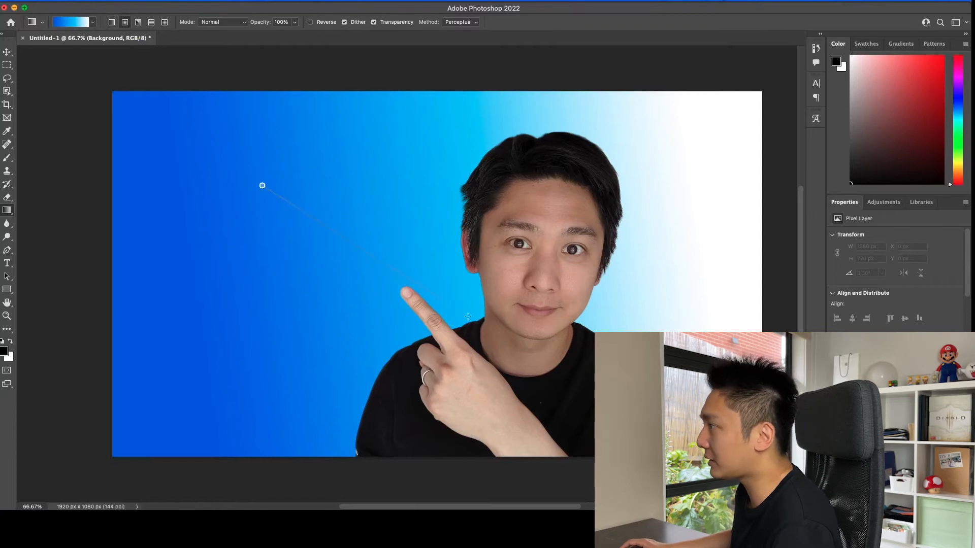
left_click_drag(467, 316, 529, 367)
left_click_drag(208, 180, 208, 180)
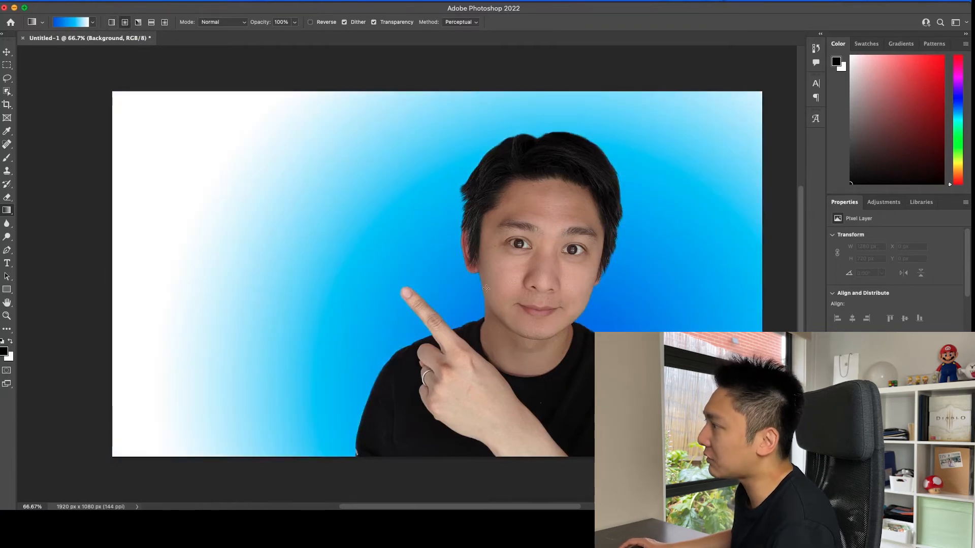
left_click_drag(545, 330, 521, 313)
left_click_drag(289, 185, 243, 170)
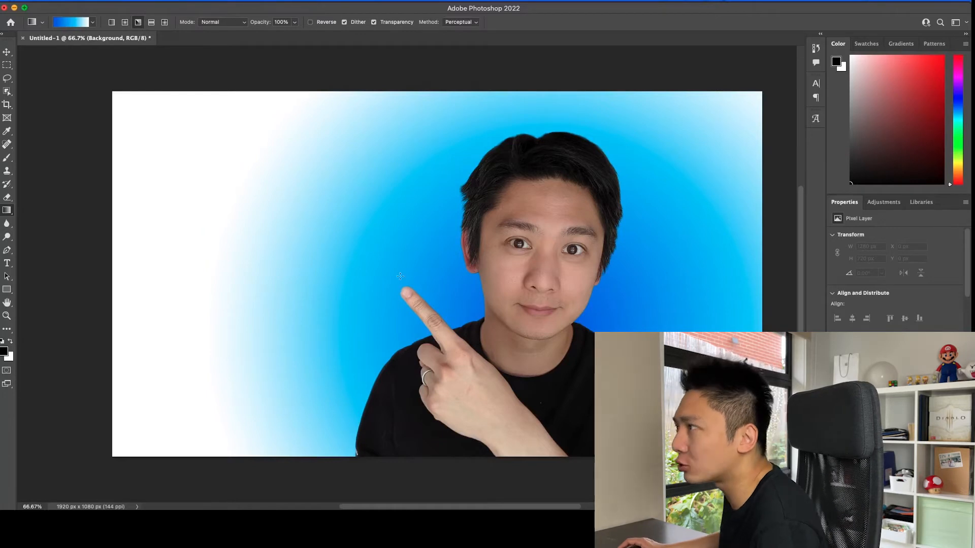
Step: Fill the Background layer with an angle gradient running horizontally leftwards from beside the subject's head
left_click_drag(604, 277, 180, 280)
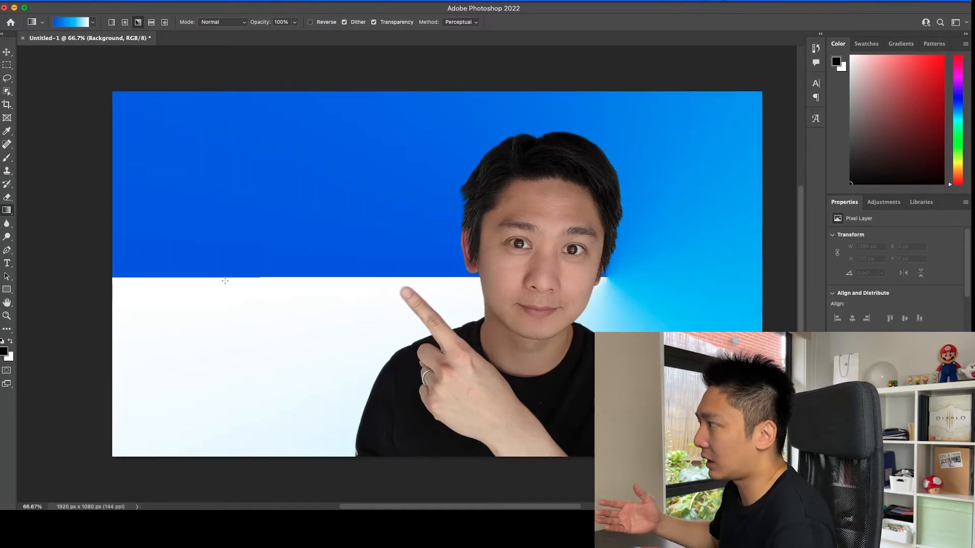
Step: Try diamond gradients of different sizes on the Background layer, centred behind the subject
scroll(225, 281, "right", 2)
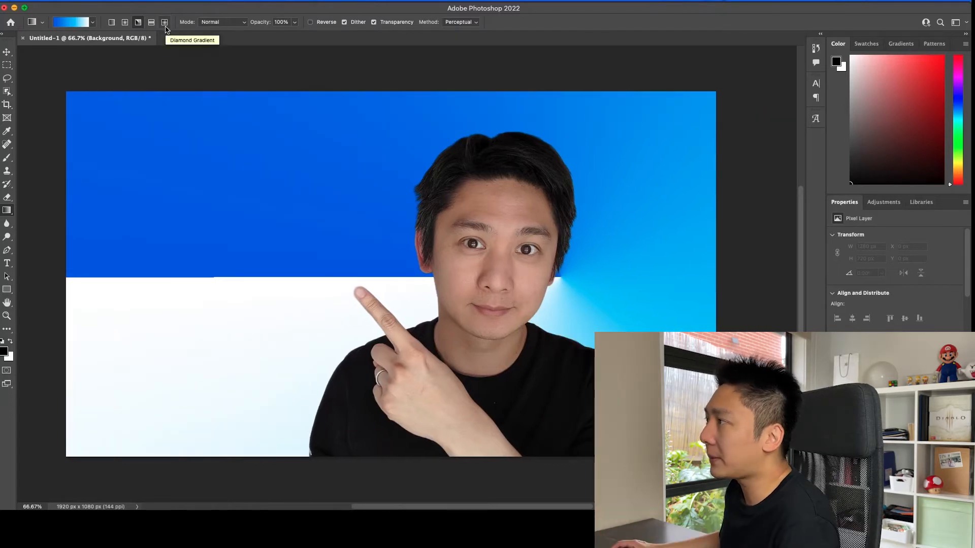
left_click(165, 23)
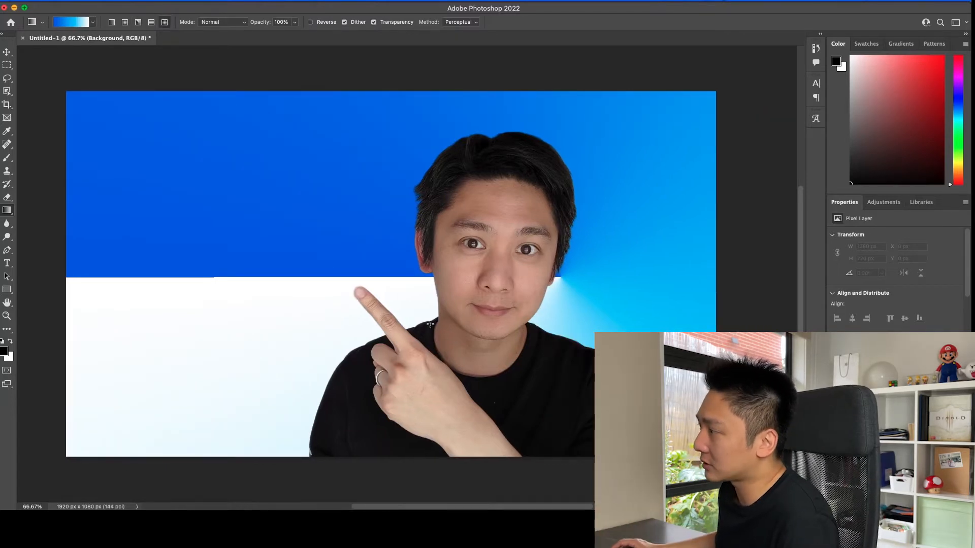
left_click_drag(429, 292, 385, 188)
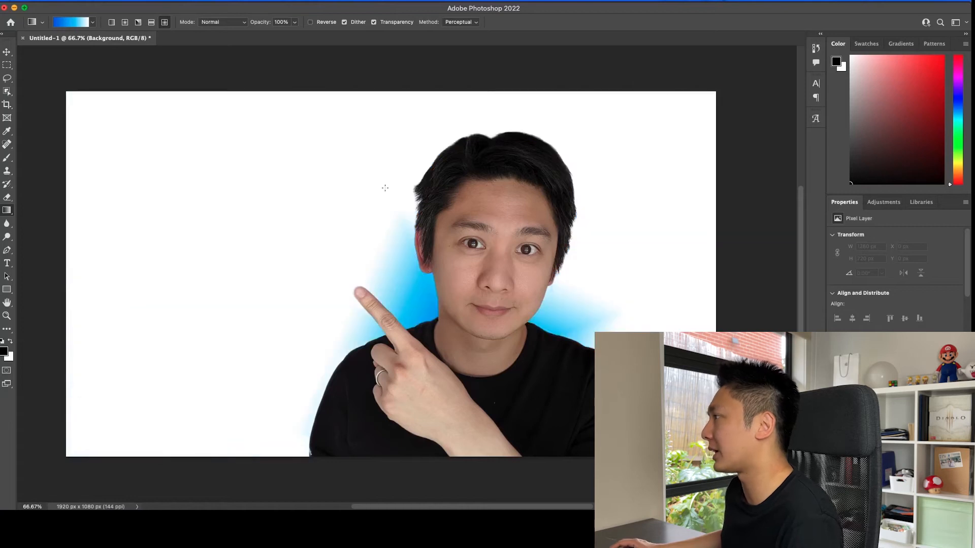
left_click_drag(401, 291, 275, 169)
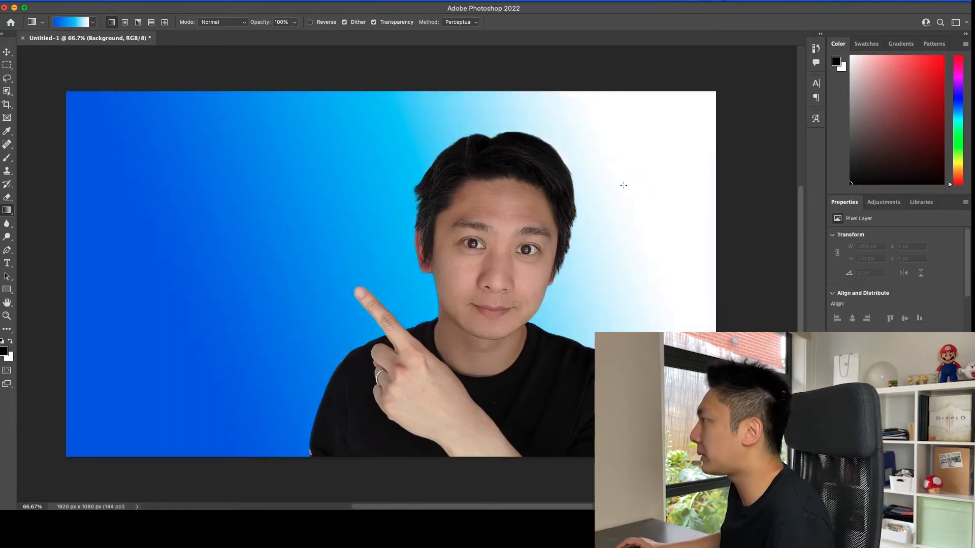
left_click_drag(622, 183, 568, 347)
Step: Try linear gradients in several directions, then fill the Background diagonally from dark blue at upper left to white at lower right
left_click_drag(563, 222, 30, 362)
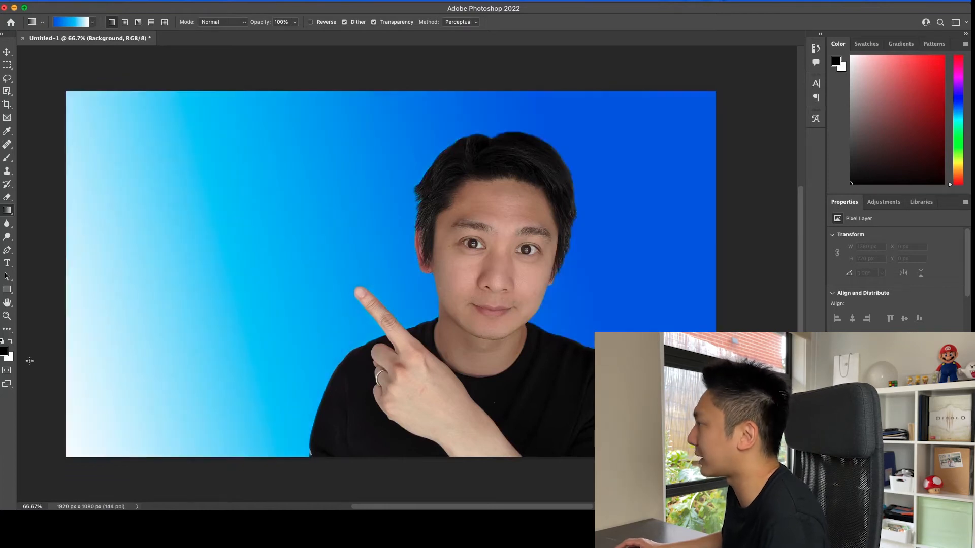
left_click_drag(323, 189, 306, 404)
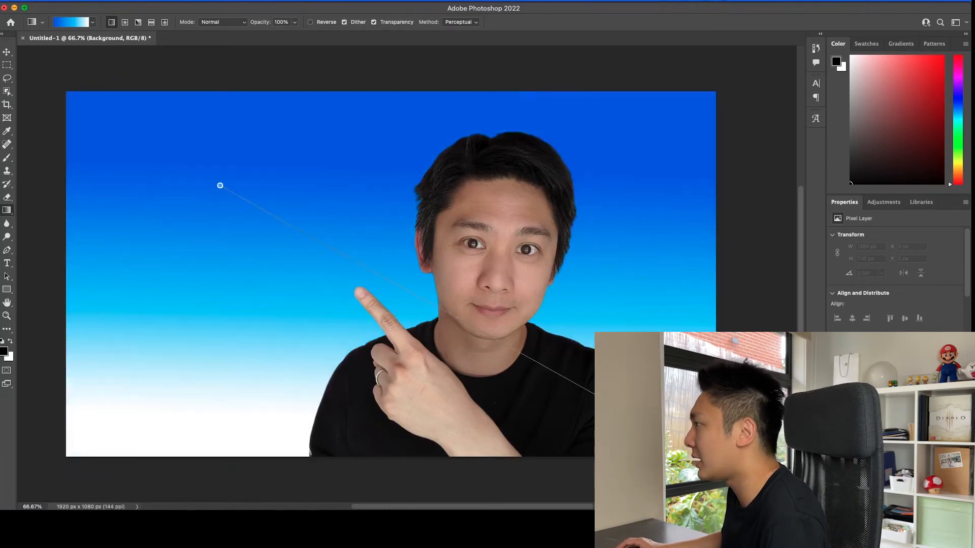
left_click_drag(662, 433, 665, 432)
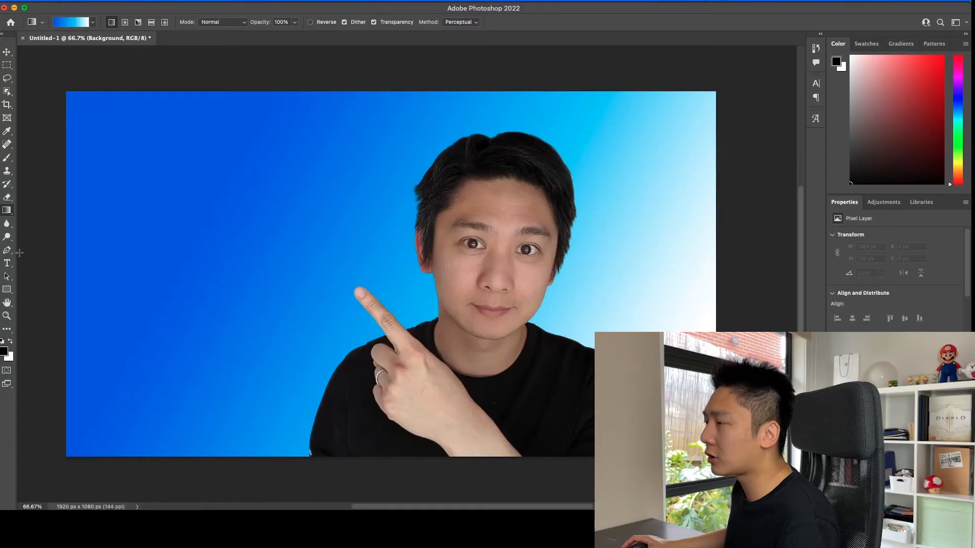
Step: Add the white 72 pt Poppins Black text "Welcome to my channel" in a text box beside the subject's head
left_click(7, 263)
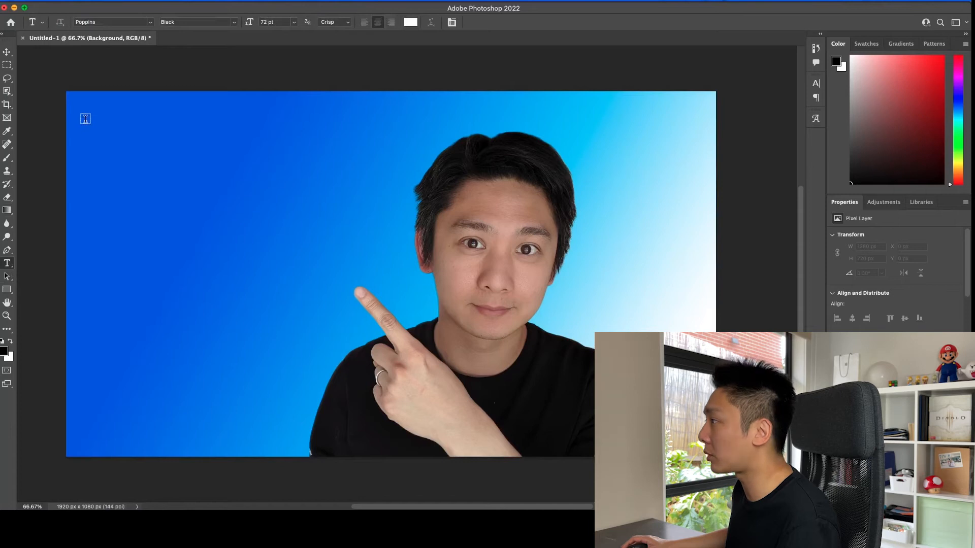
left_click_drag(85, 119, 401, 267)
type("Welc")
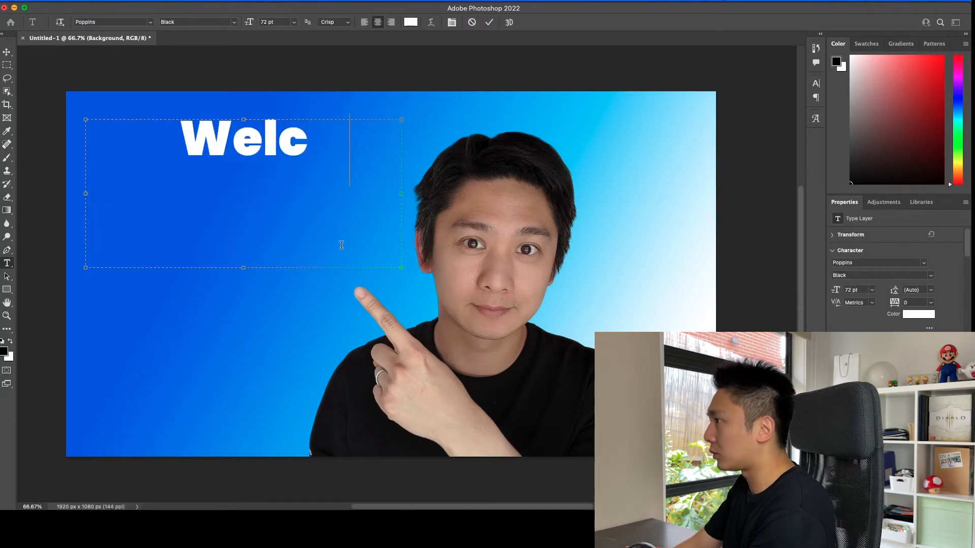
type("ome to my chan")
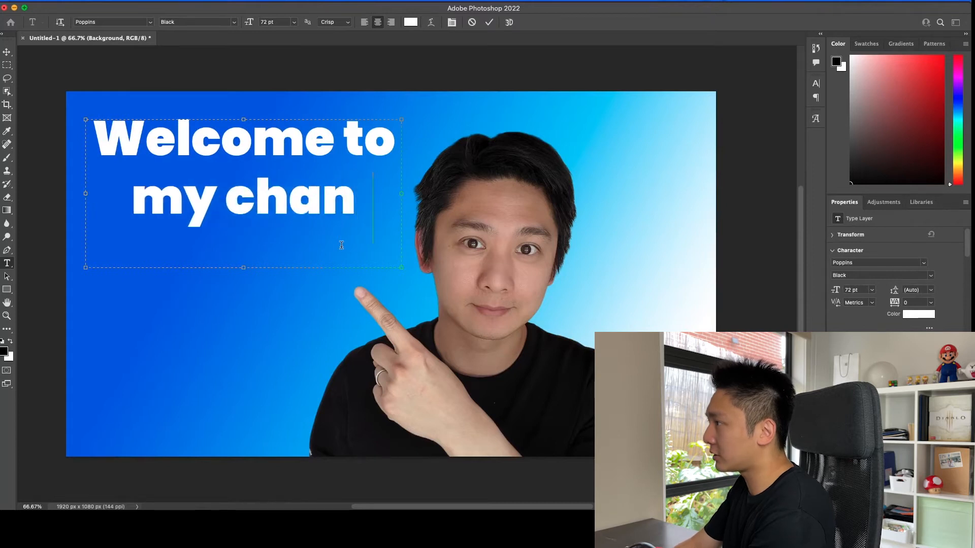
type("nel")
key("Escape")
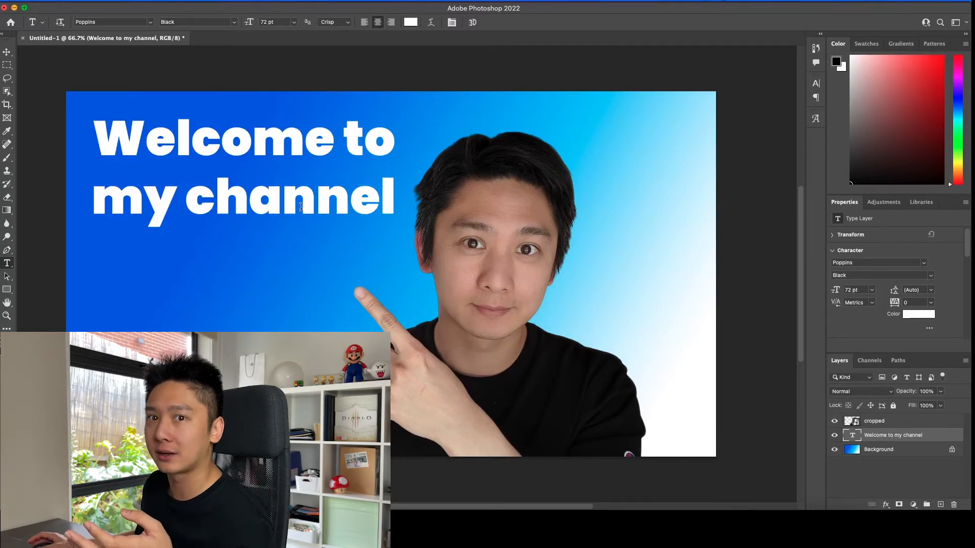
Step: Add a black outside stroke of 18 px to the "Welcome to my channel" text layer
right_click(888, 439)
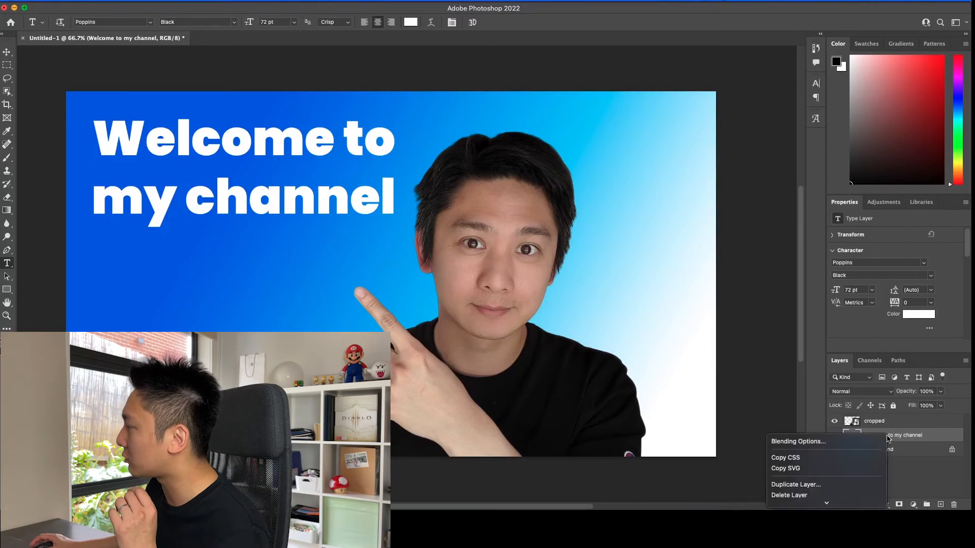
left_click(821, 443)
left_click(470, 190)
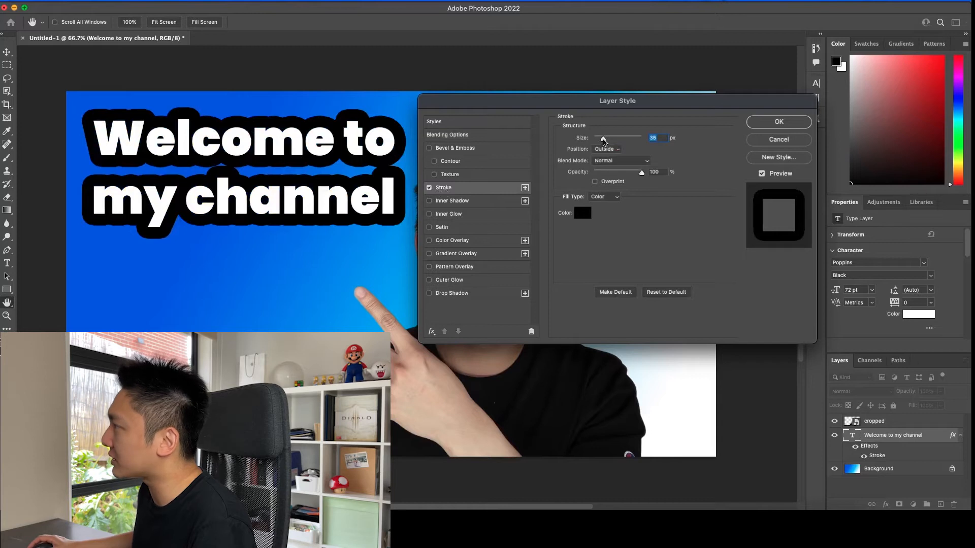
left_click_drag(604, 140, 599, 140)
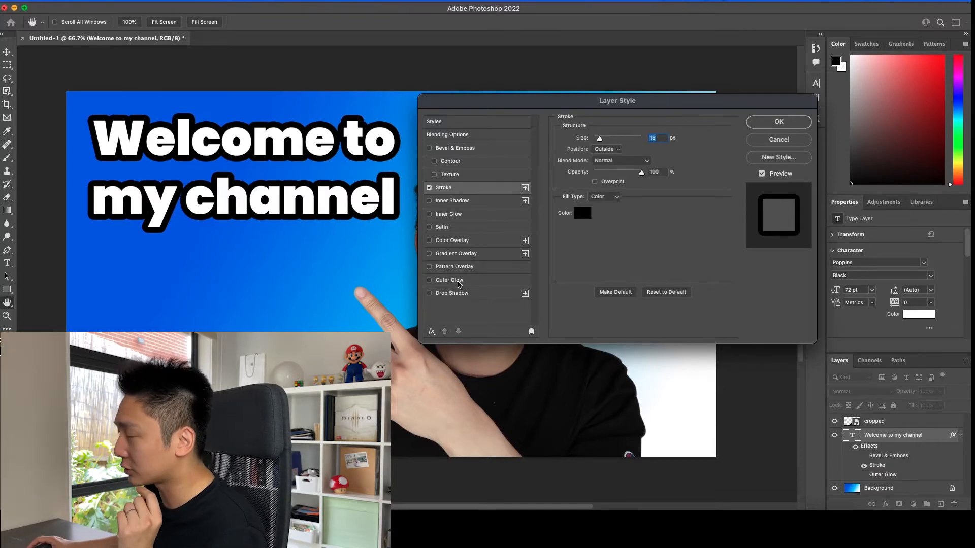
Step: Add a white outer glow to the text layer, trying 100% opacity before reducing it to a softer glow
left_click(457, 281)
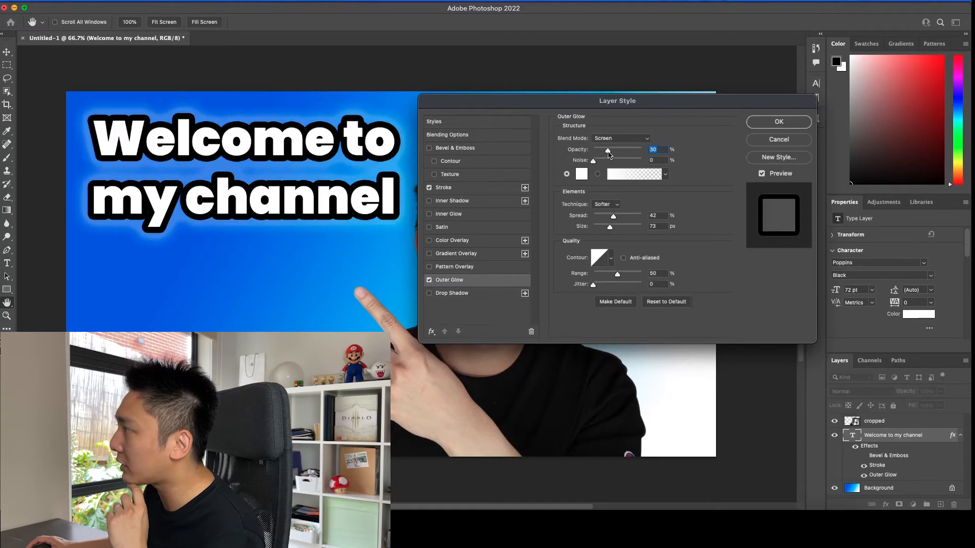
left_click_drag(609, 154, 645, 155)
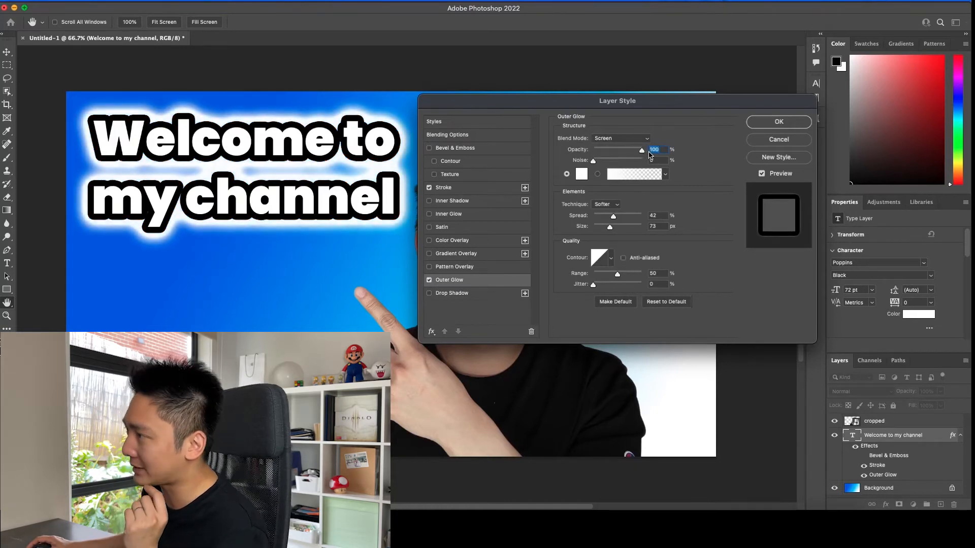
left_click_drag(637, 156, 611, 153)
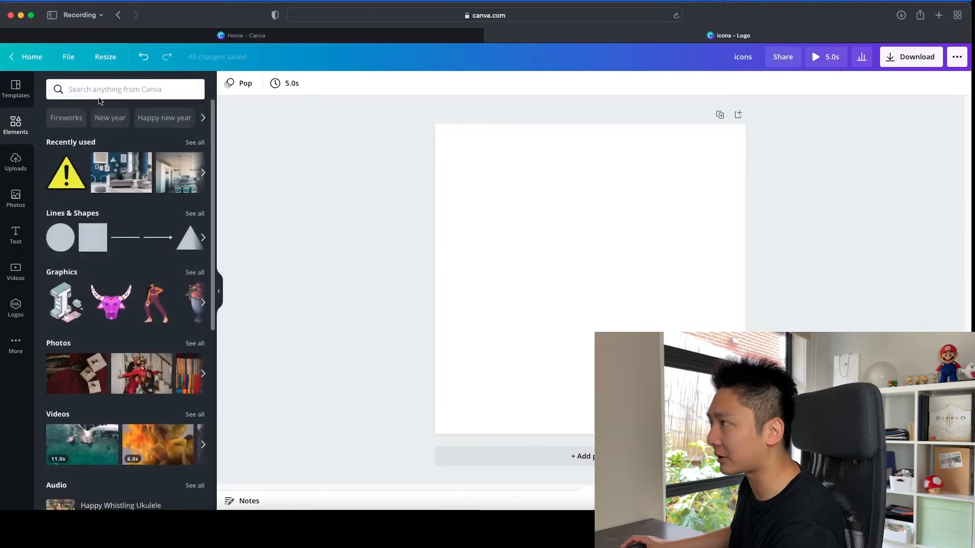
Step: In Canva's icons design, search the elements for "Youtube" and place the red play-button logo on the blank page
left_click(101, 91)
type("Youtue")
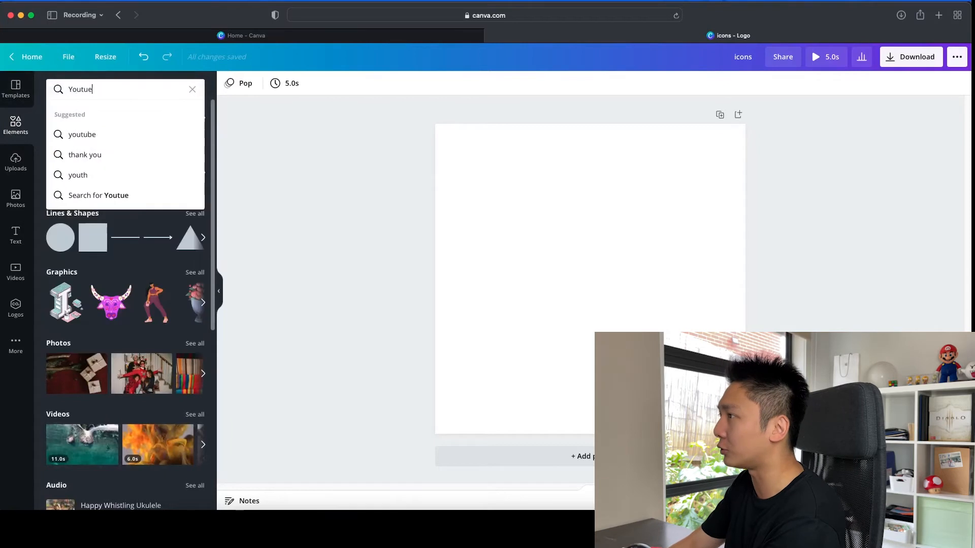
key("BackSpace")
type("be")
key("Return")
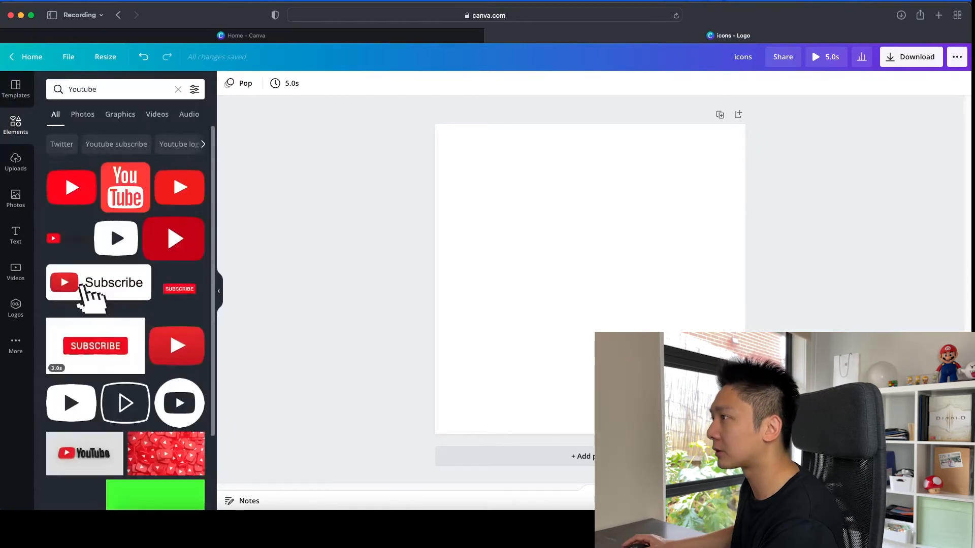
scroll(215, 193, "down", 1)
scroll(215, 193, "down", 4)
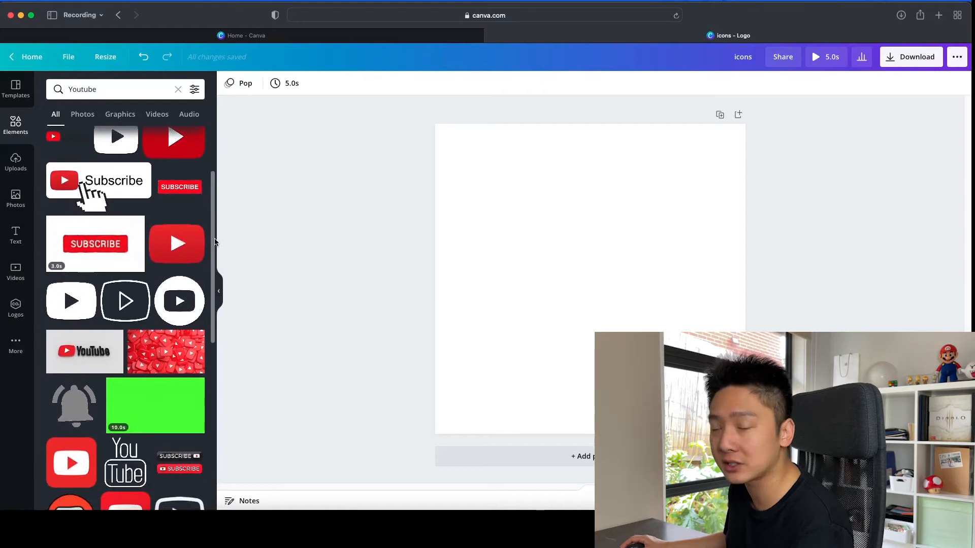
scroll(215, 213, "up", 5)
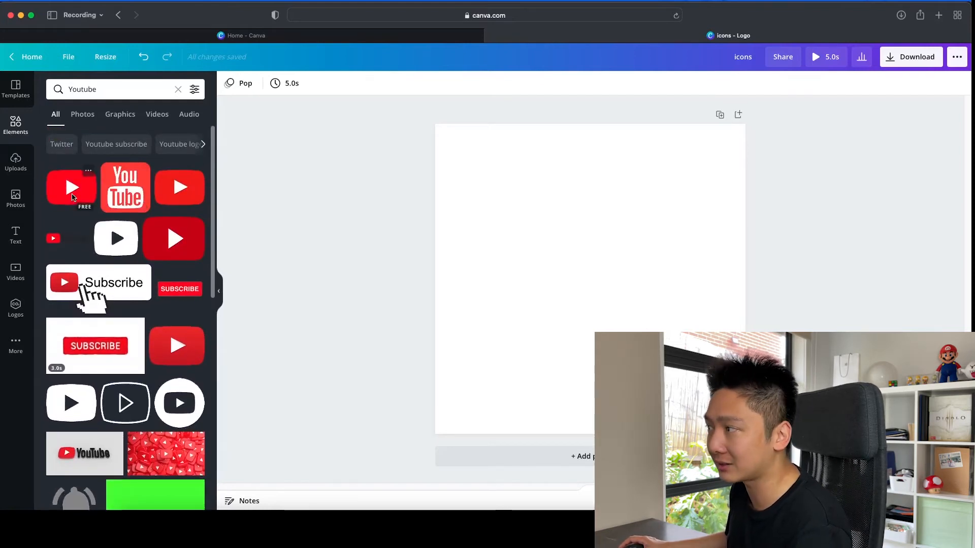
left_click_drag(73, 197, 541, 257)
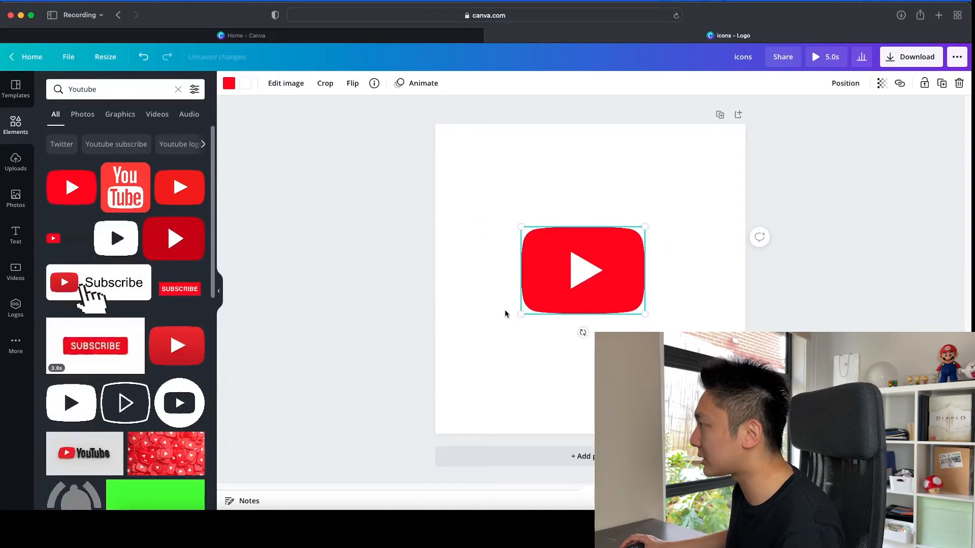
Step: Enlarge the YouTube logo to span the full page width and centre it vertically on the page
left_click_drag(523, 313, 435, 345)
left_click_drag(420, 350, 421, 350)
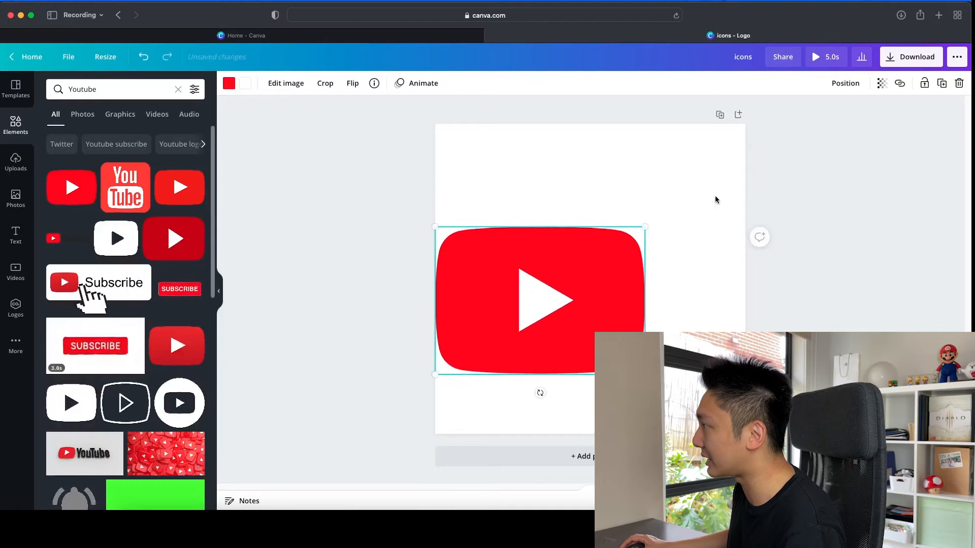
left_click_drag(648, 225, 748, 158)
left_click_drag(648, 257, 649, 271)
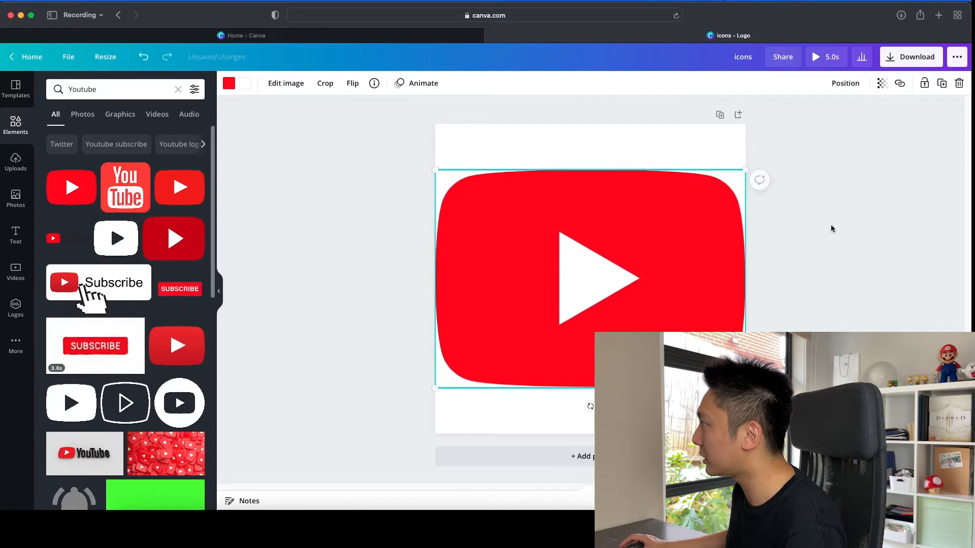
left_click(895, 197)
Step: Set the logo's download options to PNG at size 3 (1500 × 1500 px) with a transparent background
left_click(911, 59)
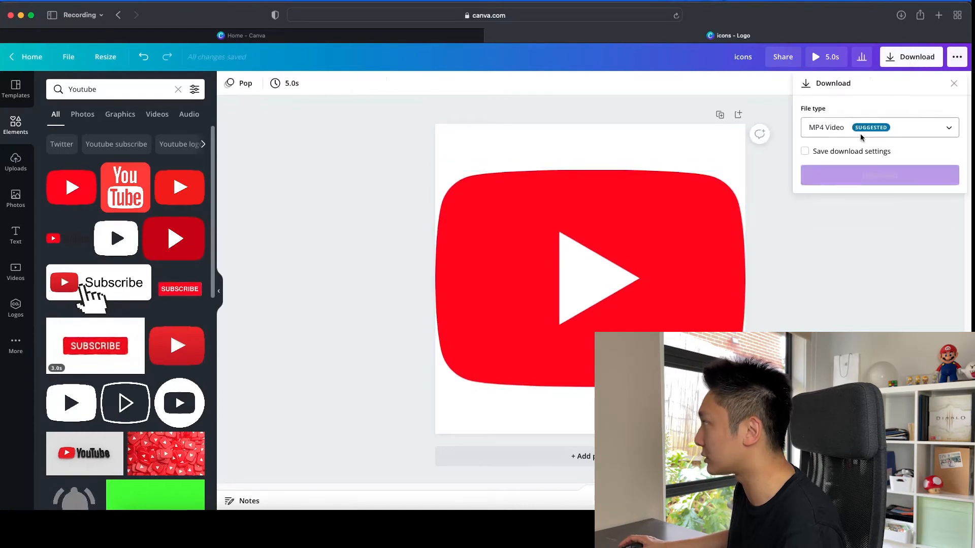
left_click(832, 128)
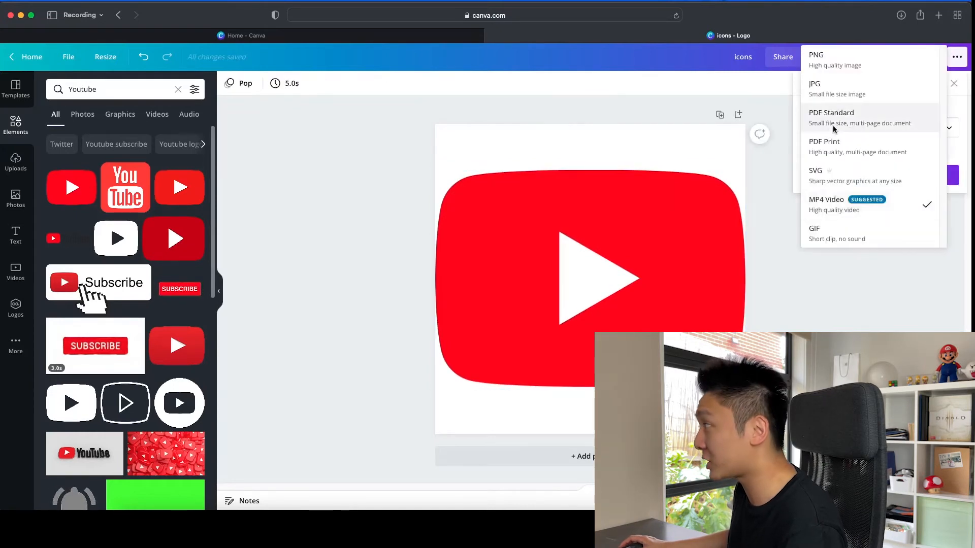
left_click(838, 62)
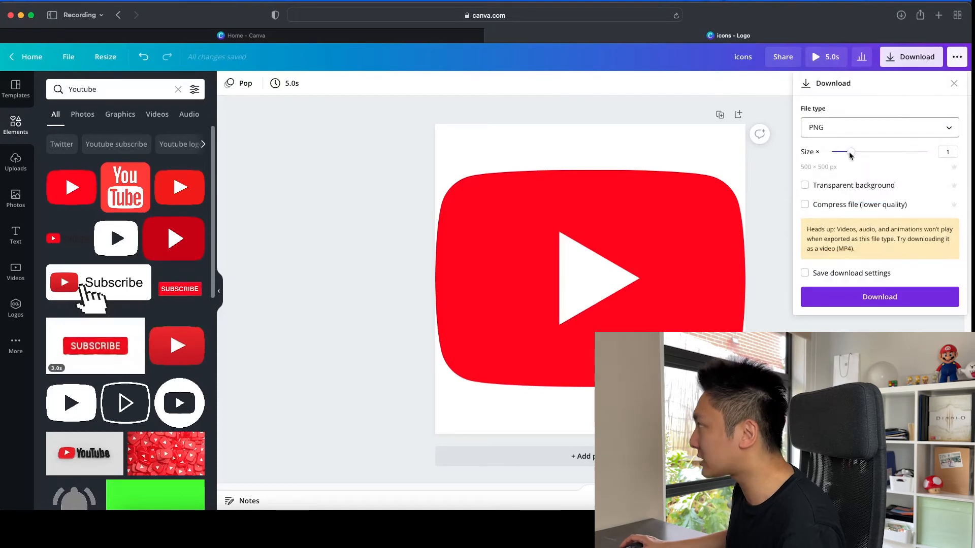
left_click_drag(851, 154, 956, 149)
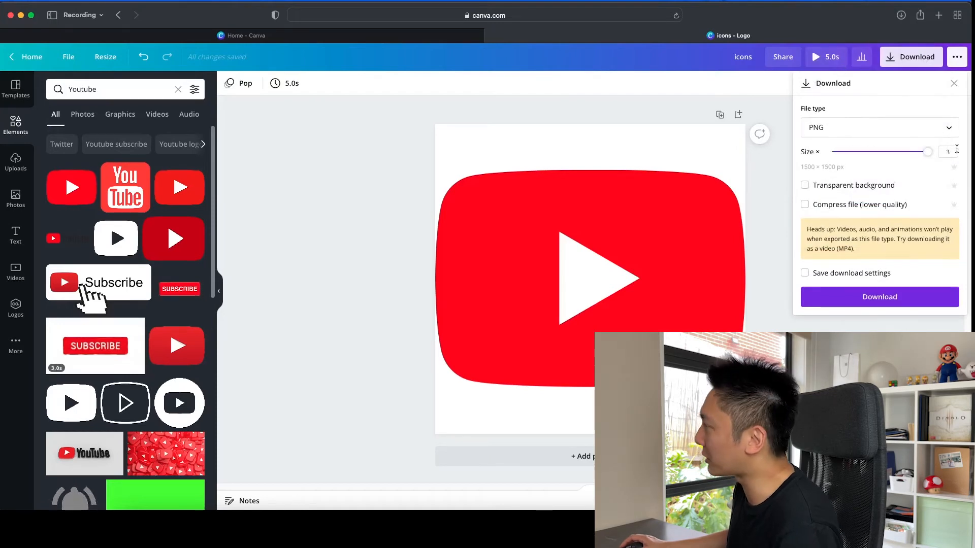
left_click(806, 186)
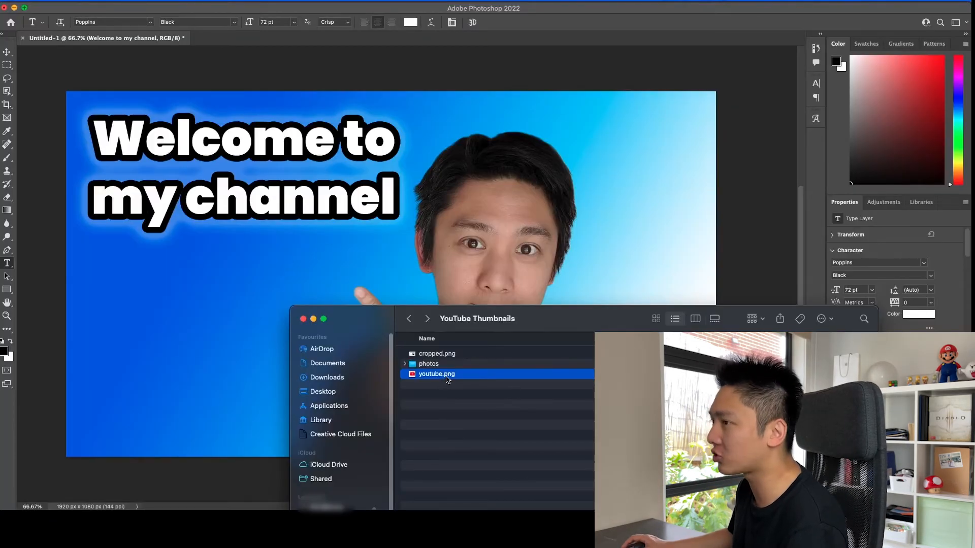
Step: Place youtube.png in the Photoshop thumbnail, scale it to about 38% and position it below the welcome text
left_click_drag(444, 378, 205, 283)
left_click_drag(265, 399, 349, 314)
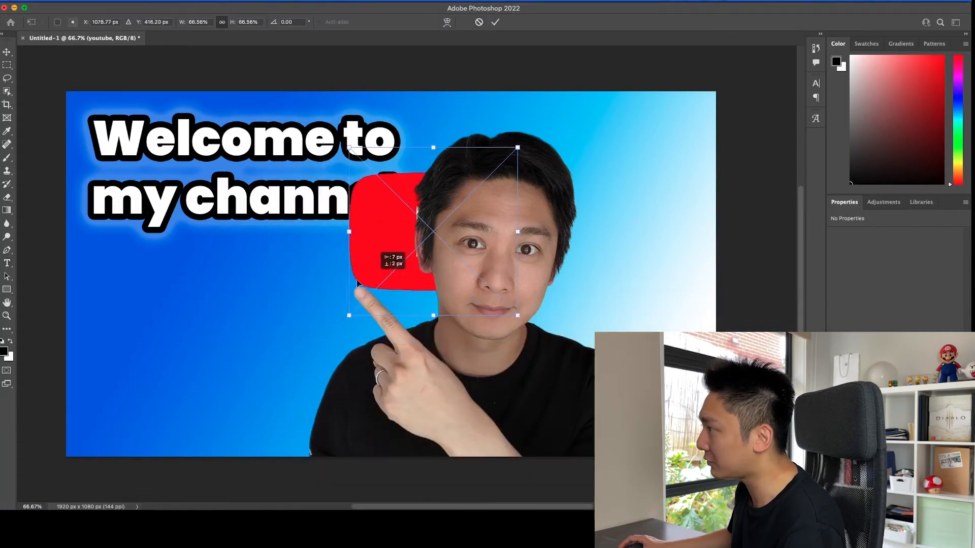
left_click_drag(391, 262, 166, 339)
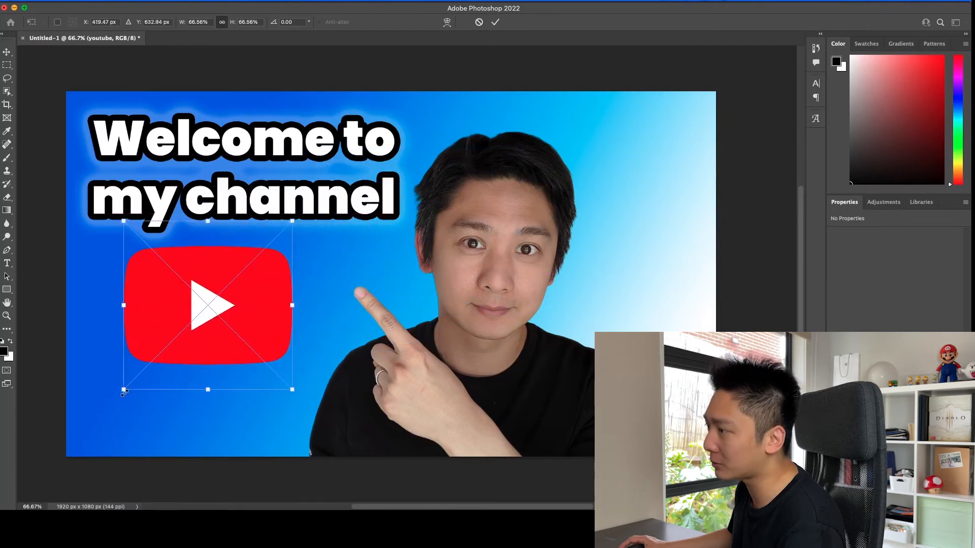
left_click_drag(124, 391, 197, 316)
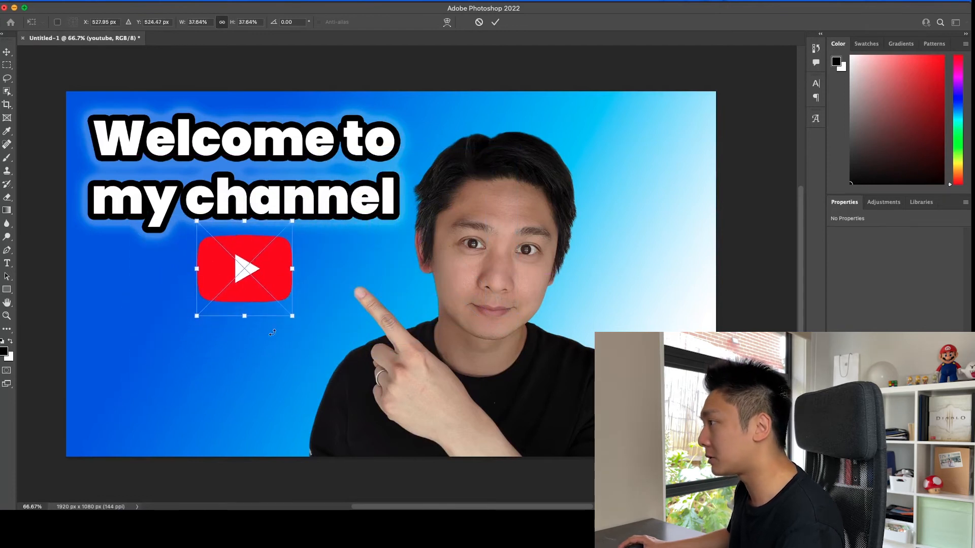
Step: Rotate the YouTube logo about 17° counterclockwise, move it under the start of the text and commit the placement
left_click_drag(301, 331, 318, 305)
left_click_drag(263, 288, 173, 305)
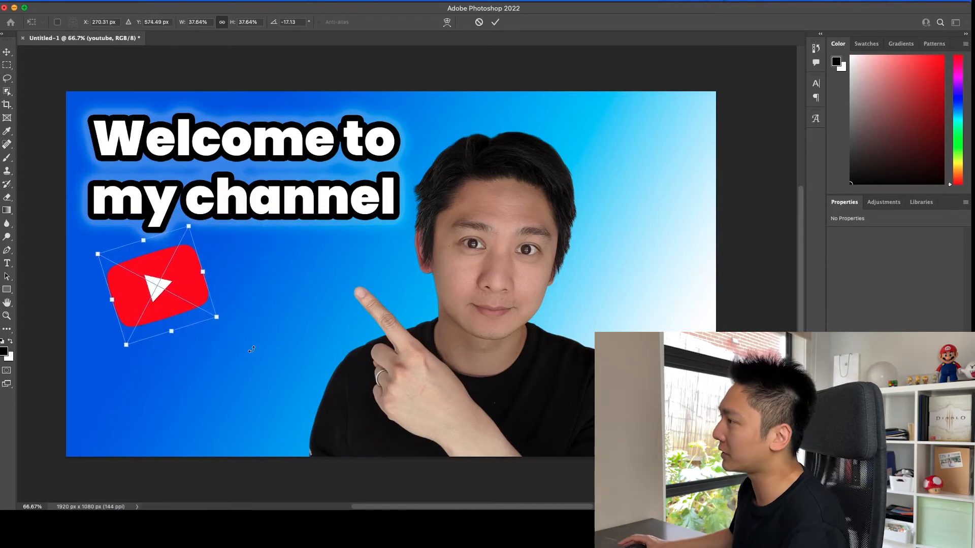
key("Return")
key("t")
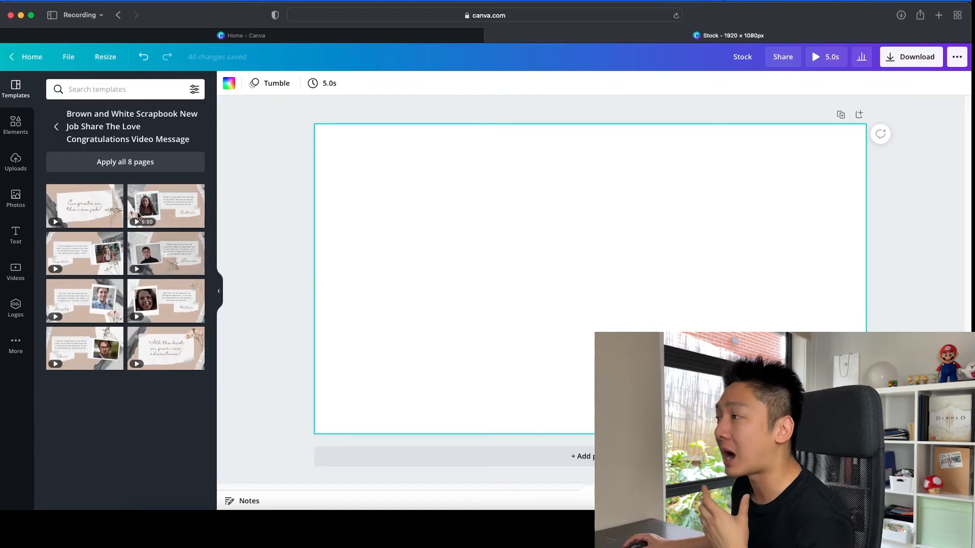
Step: Search the stock photos for "Youtube" and fill the blank page with the photo of piled red play-button icons
left_click(16, 198)
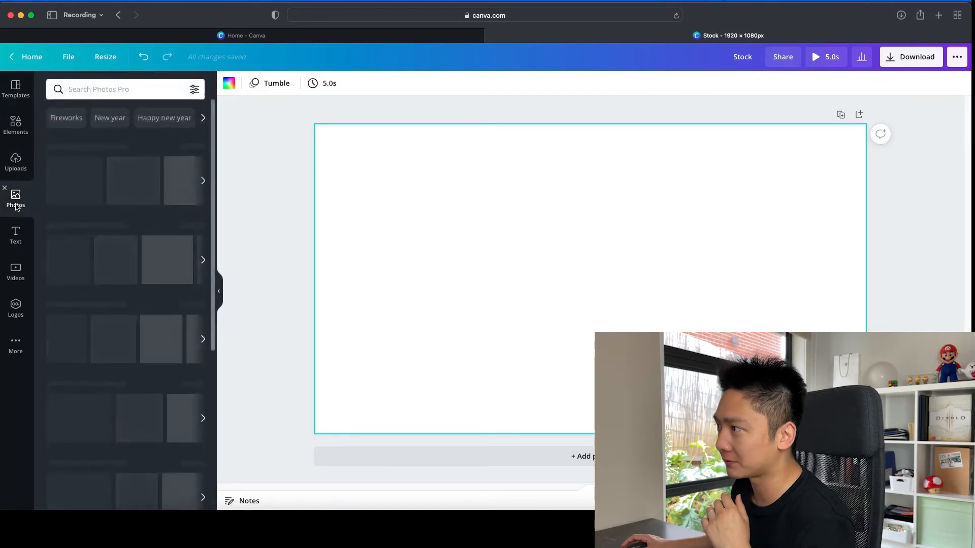
left_click(131, 90)
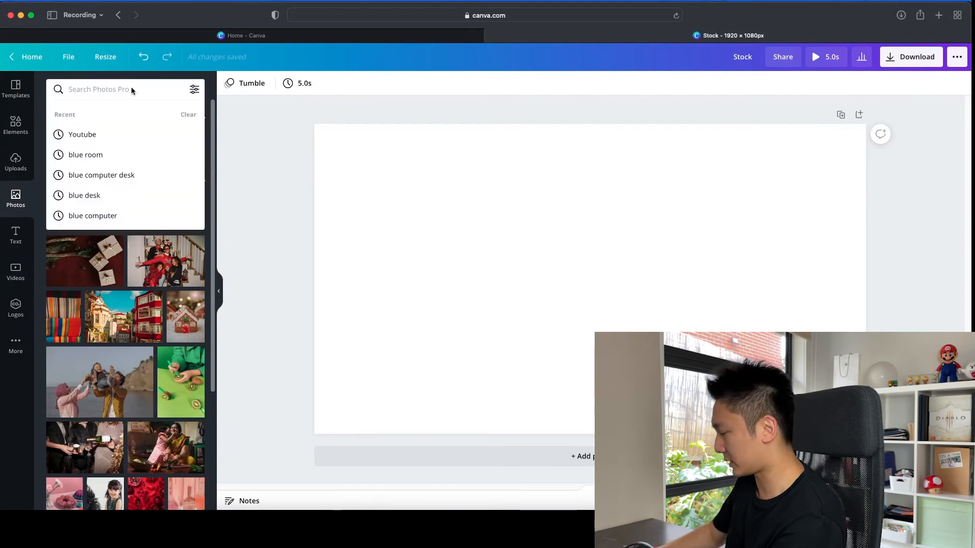
type("Youtube")
key("Return")
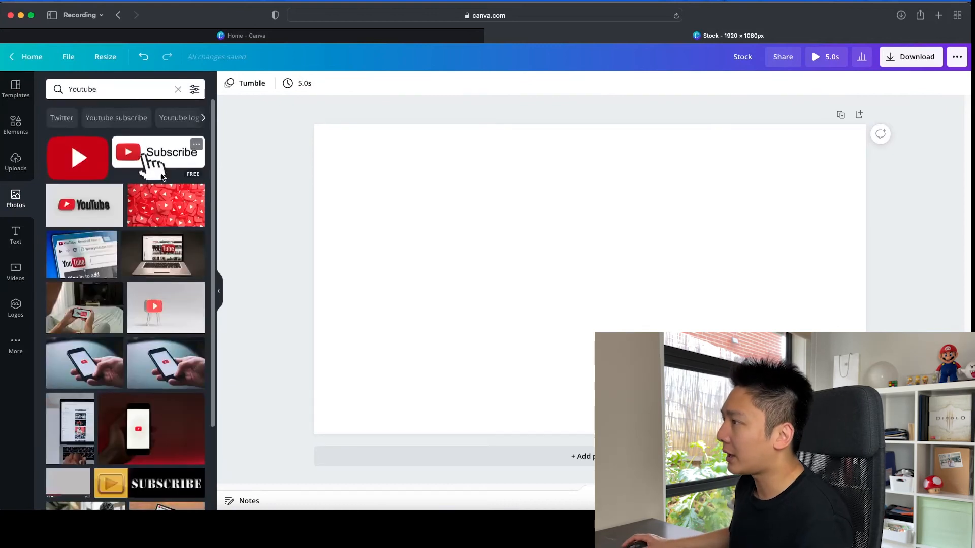
left_click_drag(163, 210, 330, 217)
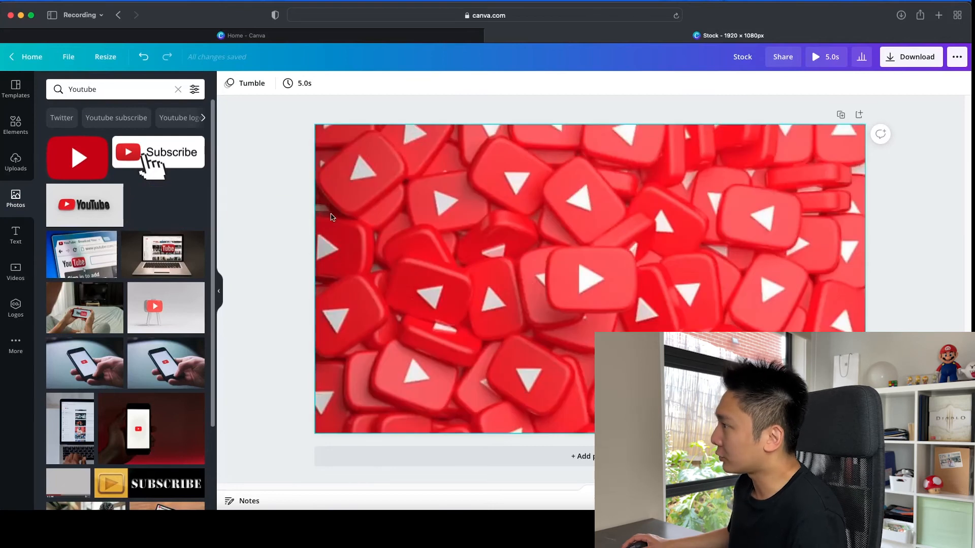
Step: Download the design as a PNG at size 1 (1920 × 1080 px) with a transparent background
left_click(912, 57)
left_click(833, 128)
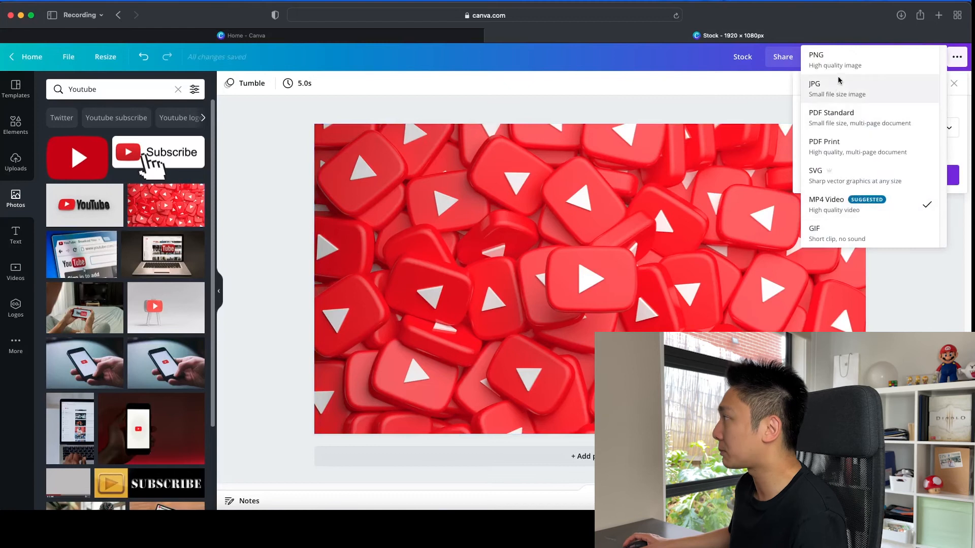
left_click(833, 60)
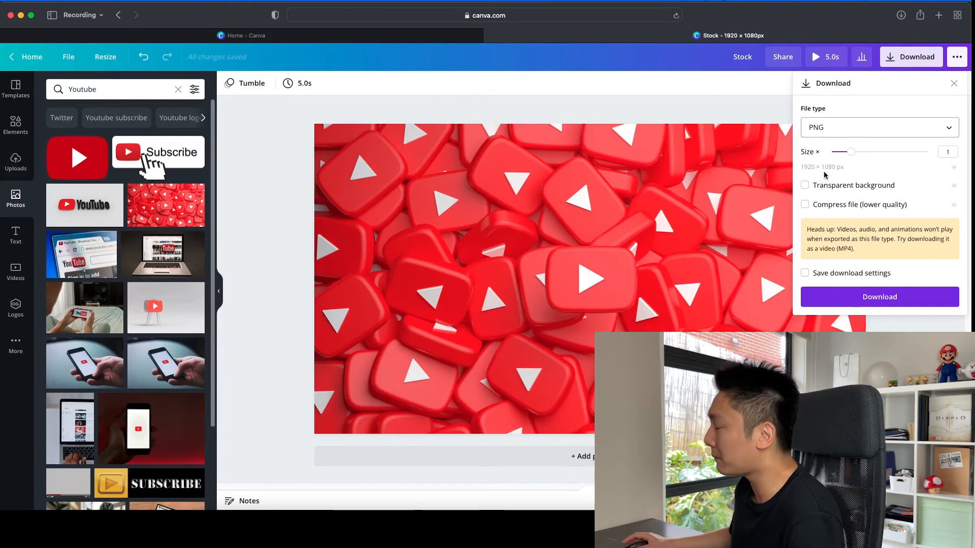
left_click(805, 185)
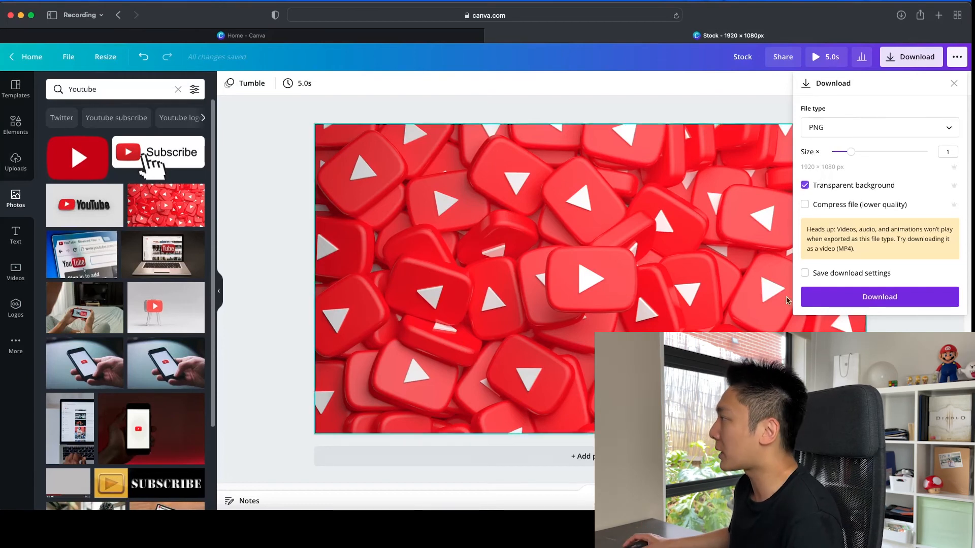
left_click(851, 298)
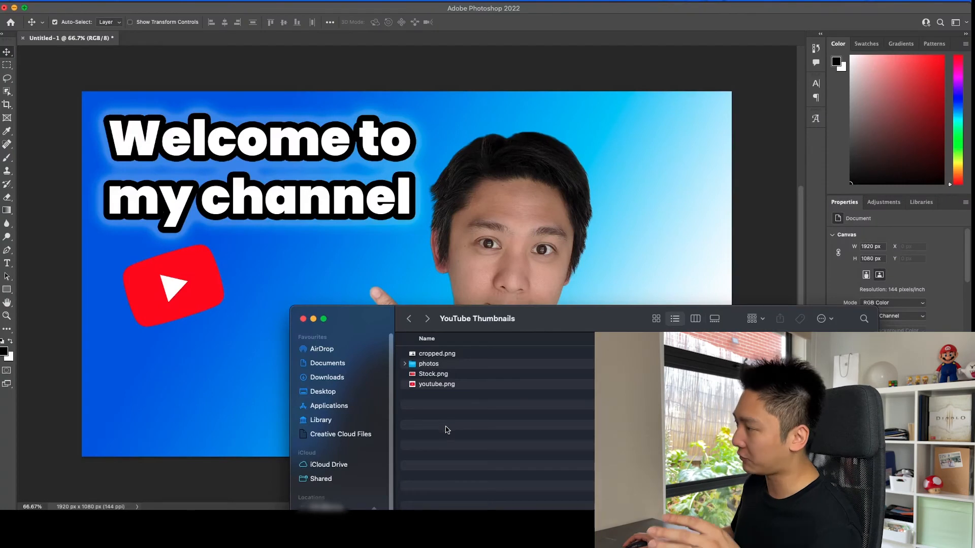
Step: Place Stock.png in the Photoshop thumbnail at full canvas size and commit the placement
left_click(439, 376)
left_click_drag(439, 376, 293, 266)
key("Return")
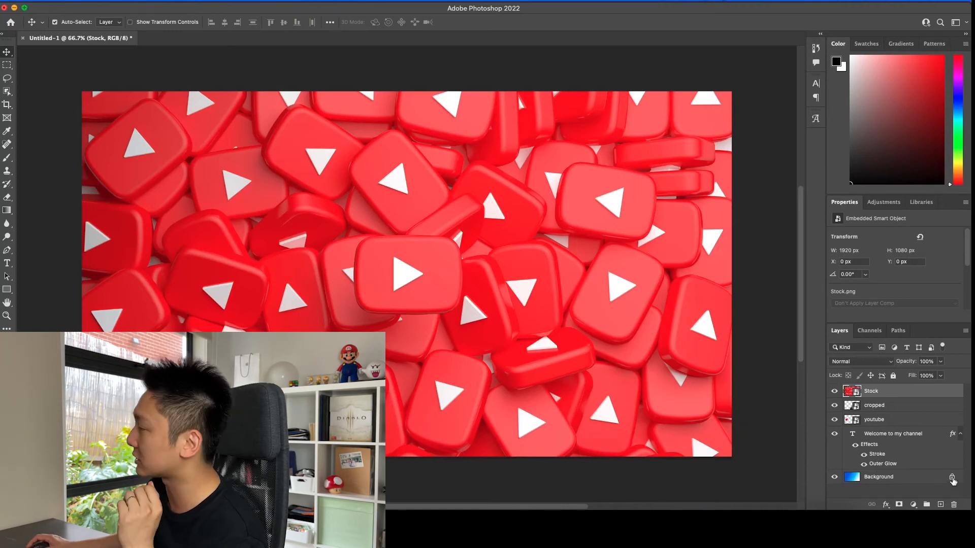
Step: Unlock the gradient Background layer and move the Stock layer beneath it to the bottom of the layer stack
left_click(953, 479)
left_click(884, 396)
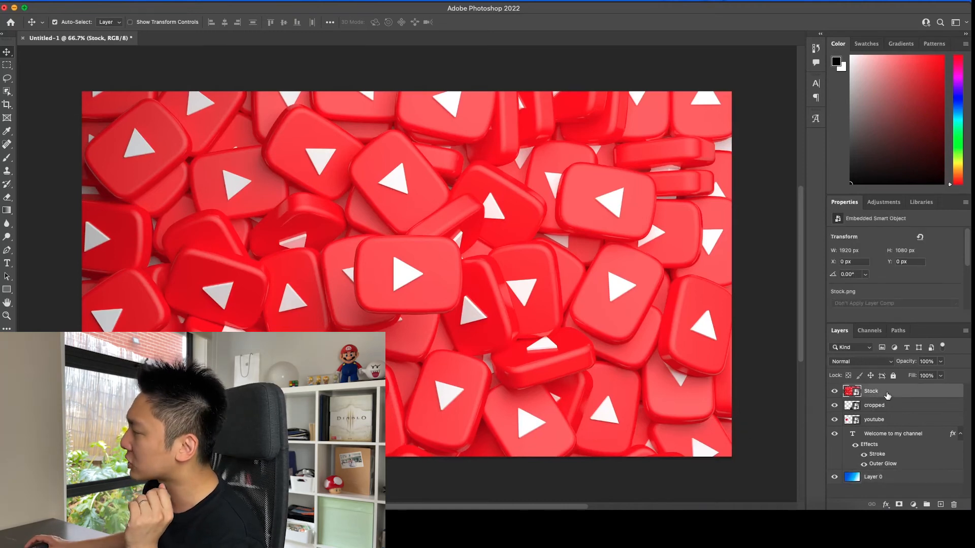
left_click_drag(880, 396, 877, 493)
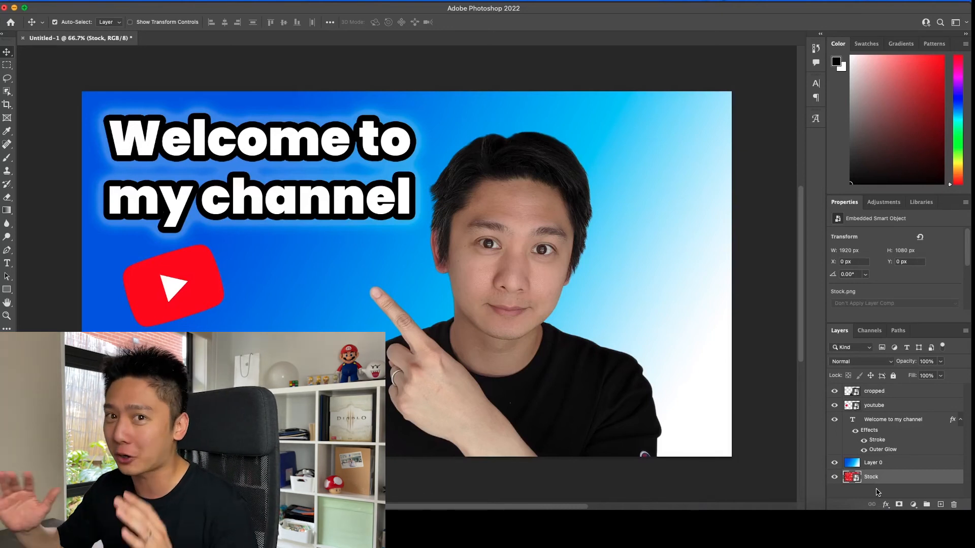
Step: Set the opacity of the gradient layer, Layer 0, to 83% so the stock photo shows through
left_click(884, 464)
left_click(941, 362)
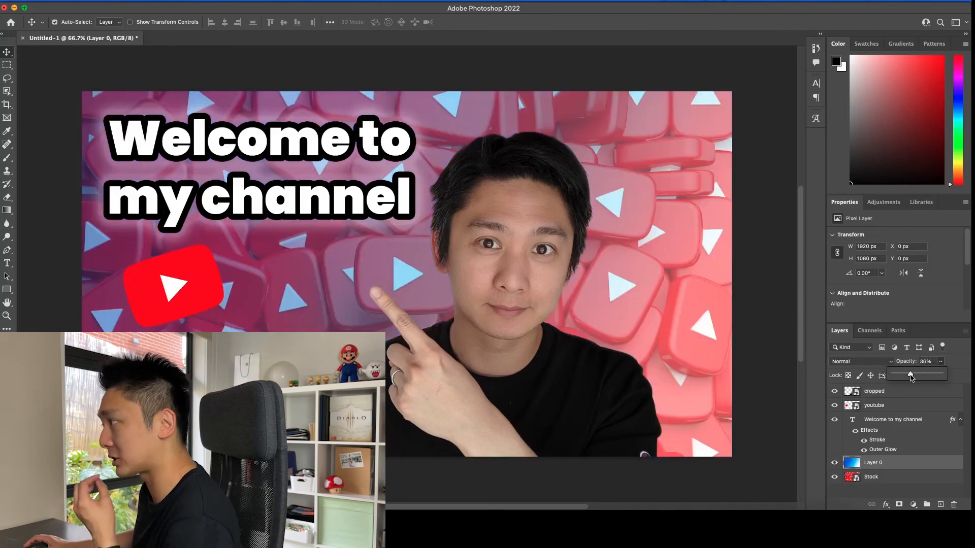
left_click_drag(912, 378, 934, 377)
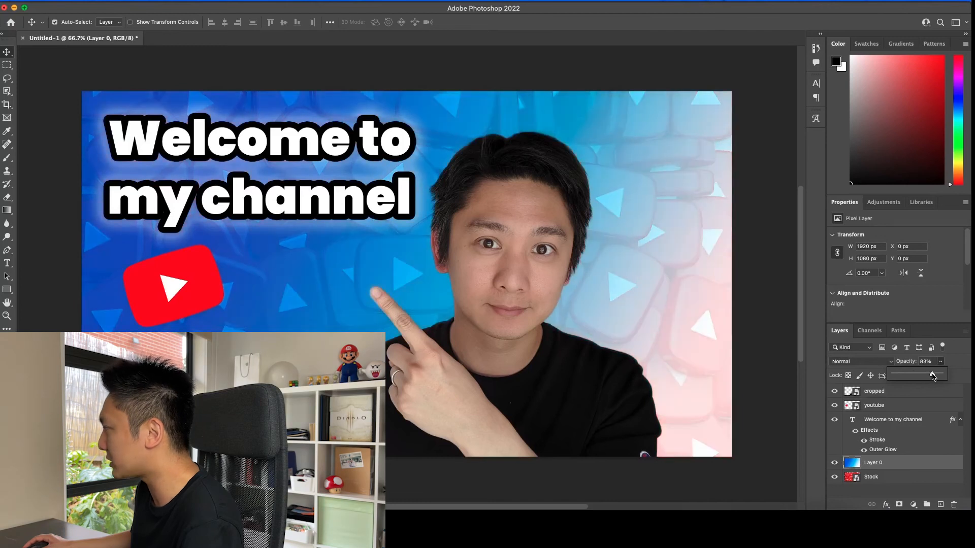